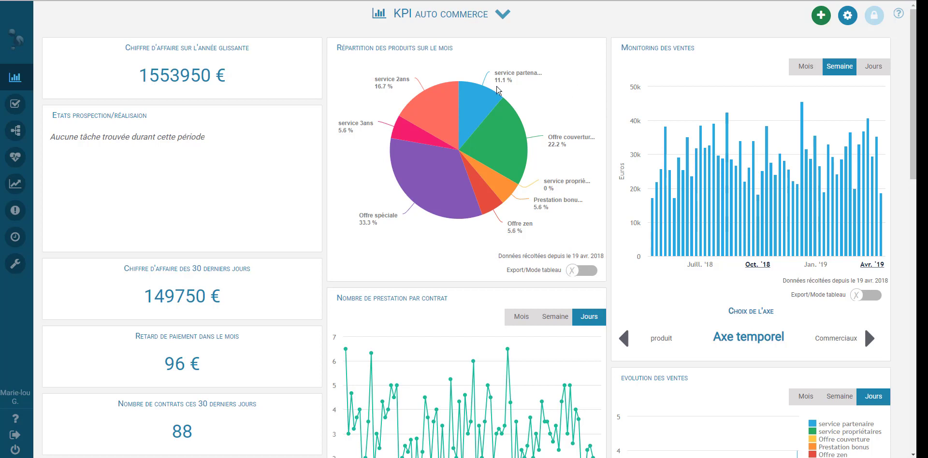
# Switch to Iterop Design and create a blank model called 'validation de document'
pyautogui.moveTo(20, 400)
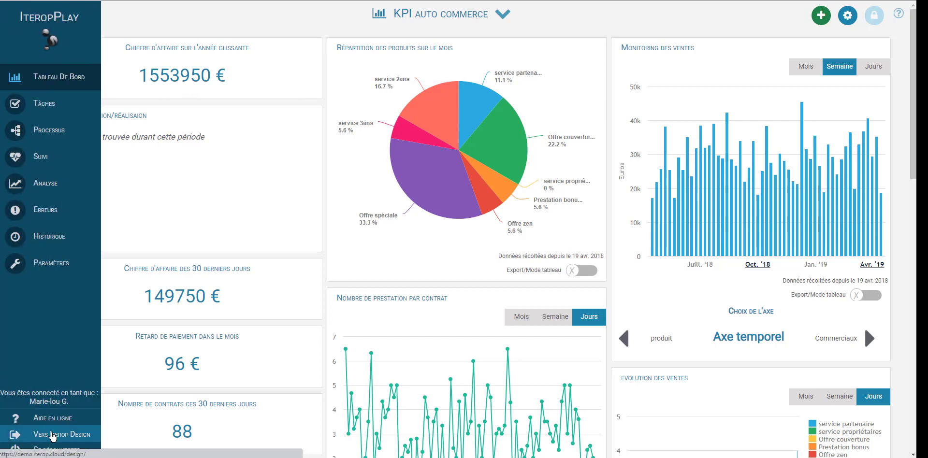
pyautogui.click(53, 434)
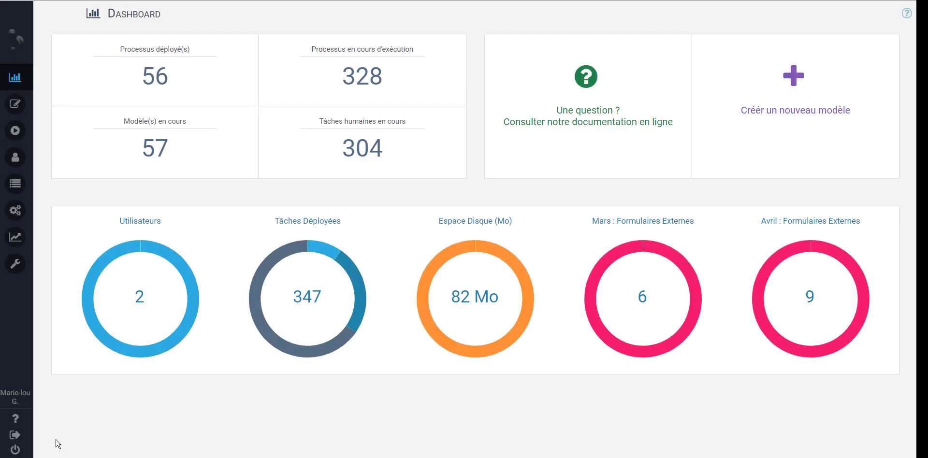
pyautogui.click(783, 100)
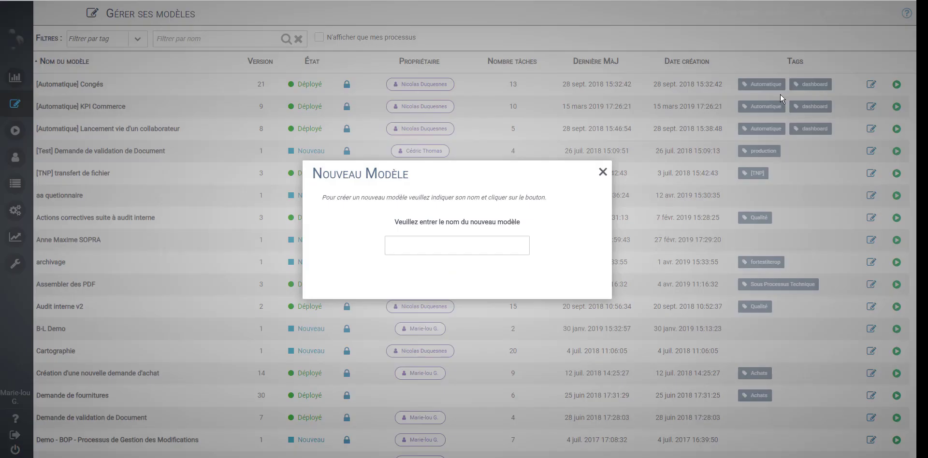
pyautogui.click(450, 250)
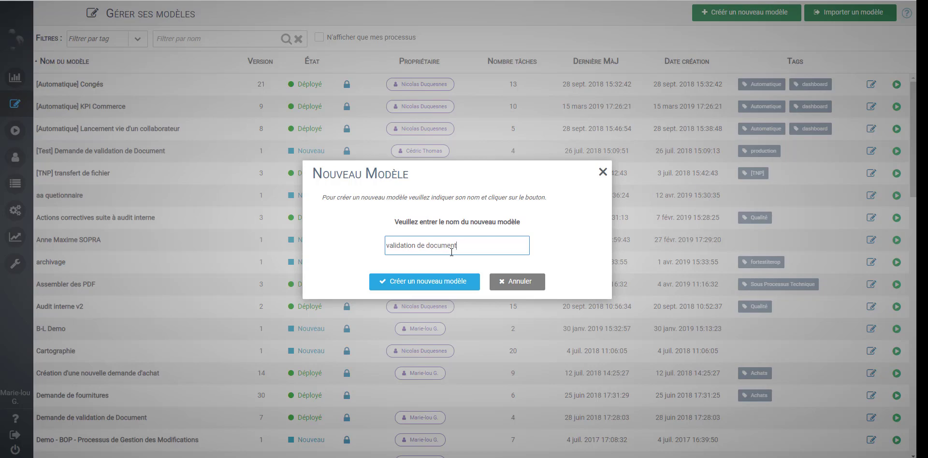
pyautogui.click(460, 288)
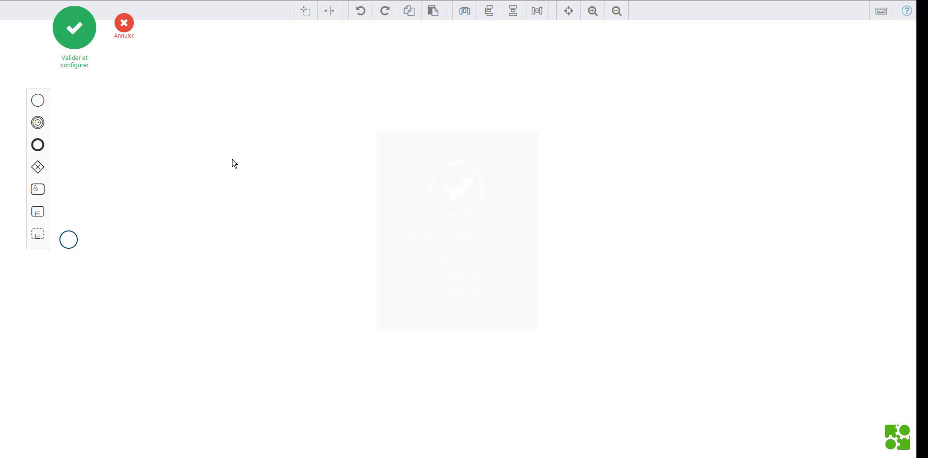
# Chain a start event, a 'validation de document' user task and an end event, spacing them apart
pyautogui.moveTo(69, 242); pyautogui.dragTo(174, 209)
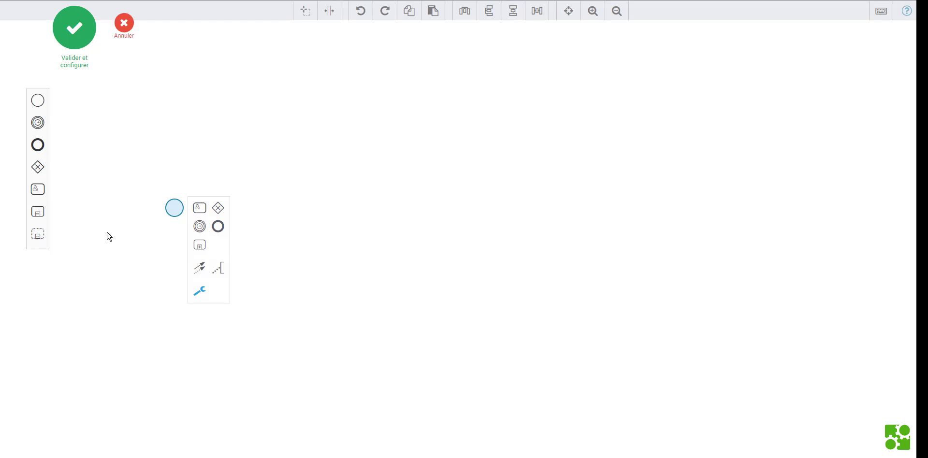
pyautogui.click(199, 208)
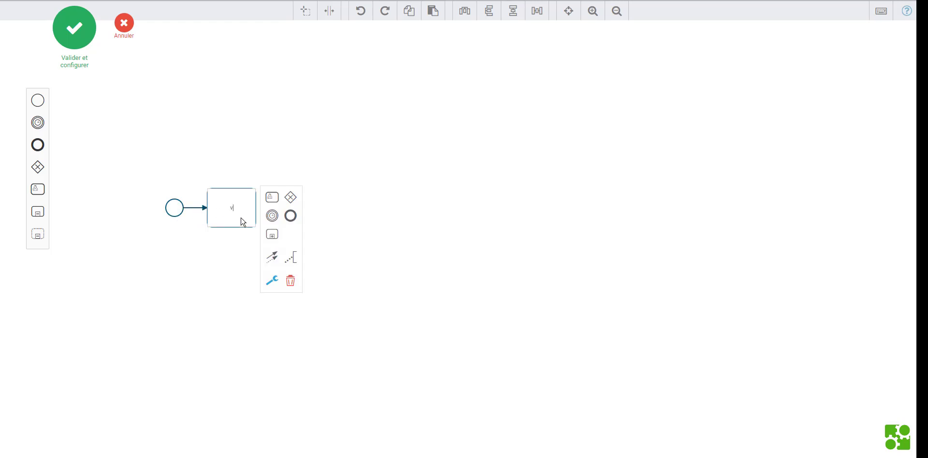
pyautogui.write('validation de document')
pyautogui.click(290, 215)
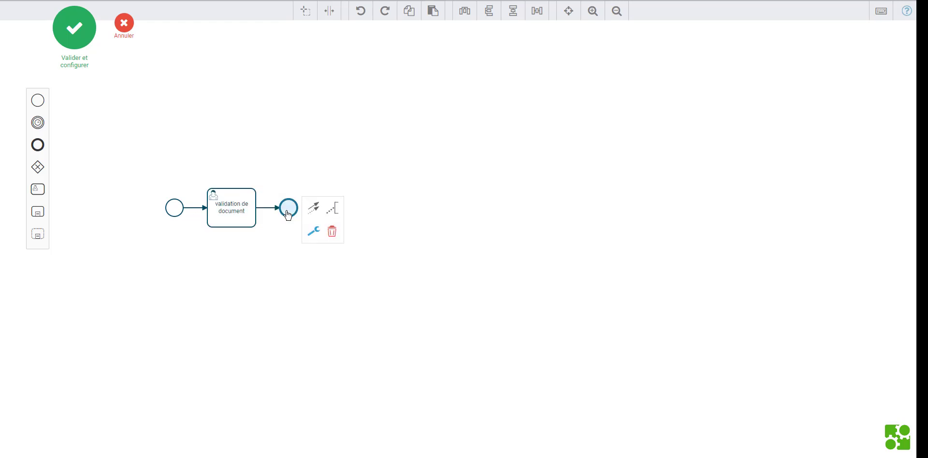
pyautogui.click(269, 248)
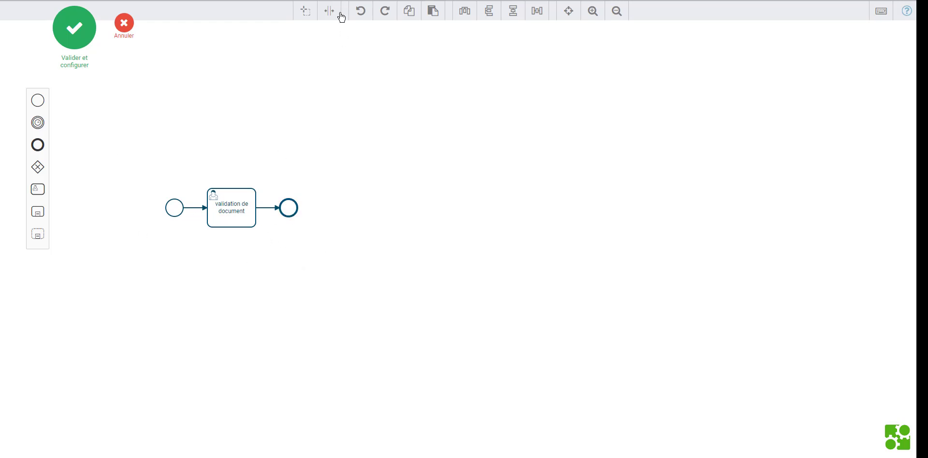
pyautogui.click(326, 10)
pyautogui.moveTo(275, 144); pyautogui.dragTo(275, 154)
pyautogui.moveTo(269, 210); pyautogui.dragTo(303, 216)
# Insert XOR gateways before the validation task and before the end event
pyautogui.moveTo(207, 213); pyautogui.dragTo(245, 214)
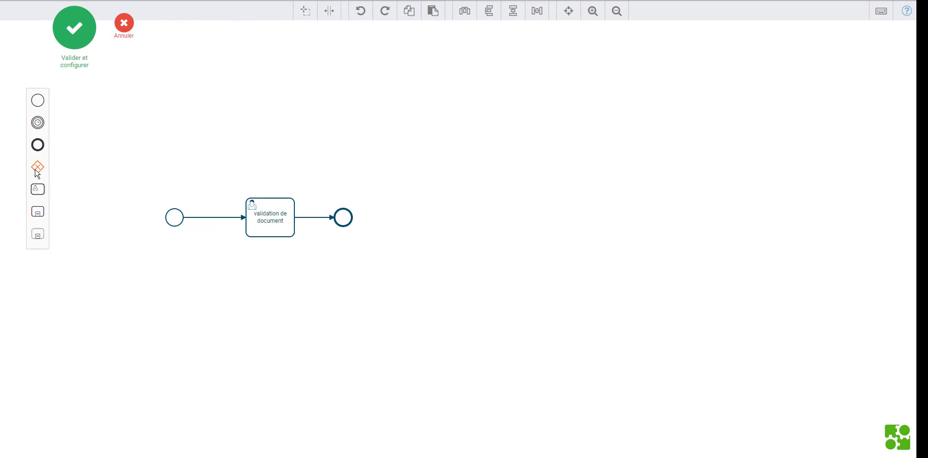
pyautogui.moveTo(37, 173); pyautogui.dragTo(211, 221)
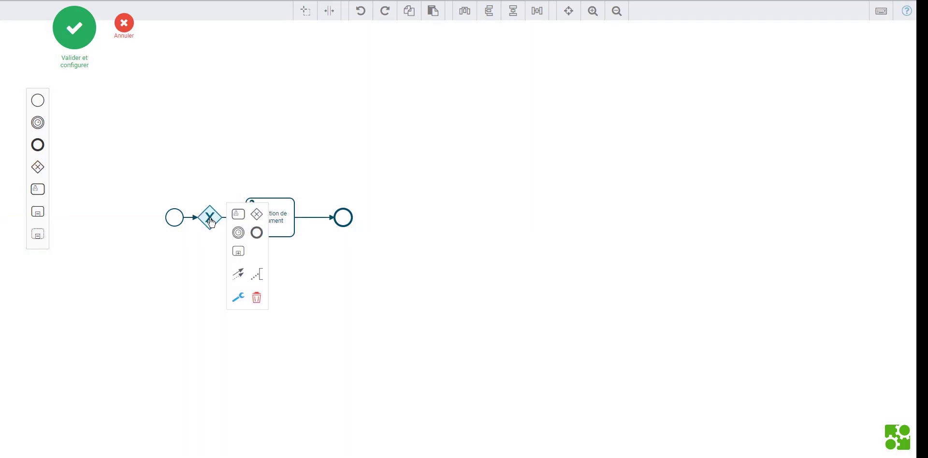
pyautogui.moveTo(38, 168); pyautogui.dragTo(352, 206)
pyautogui.click(329, 10)
pyautogui.moveTo(320, 217); pyautogui.dragTo(333, 218)
# Branch a 'Modification du document' task from the second gateway, looping back to the first gateway
pyautogui.click(312, 222)
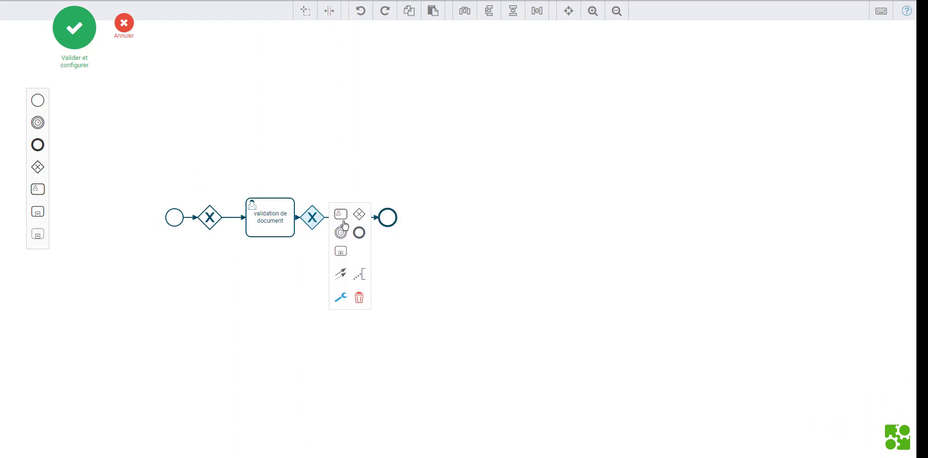
pyautogui.click(341, 215)
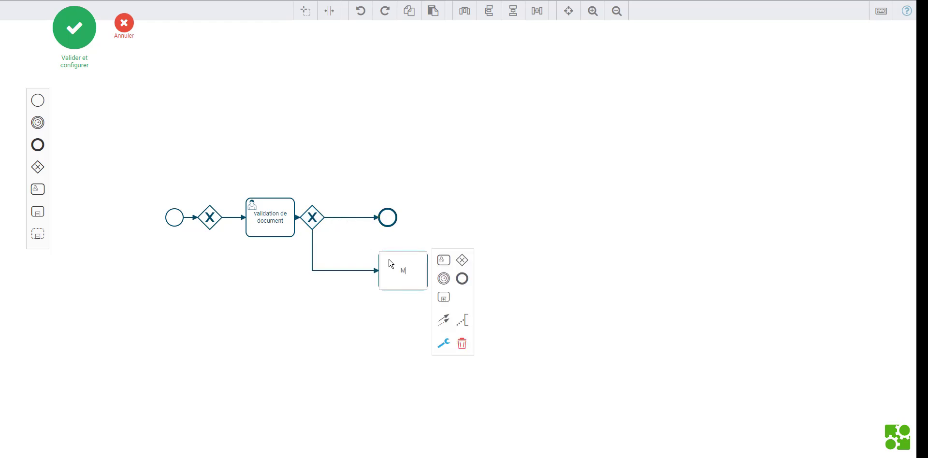
pyautogui.write('Modification du document')
pyautogui.click(443, 320)
pyautogui.click(210, 218)
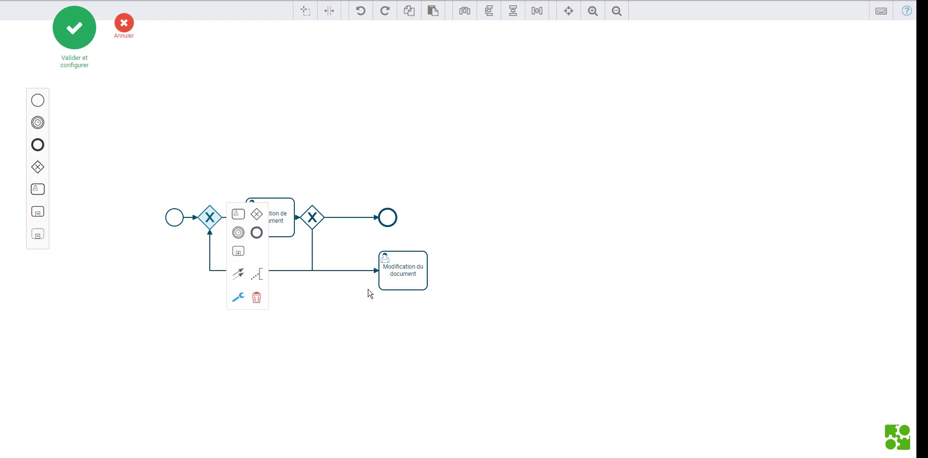
pyautogui.moveTo(397, 266); pyautogui.dragTo(246, 131)
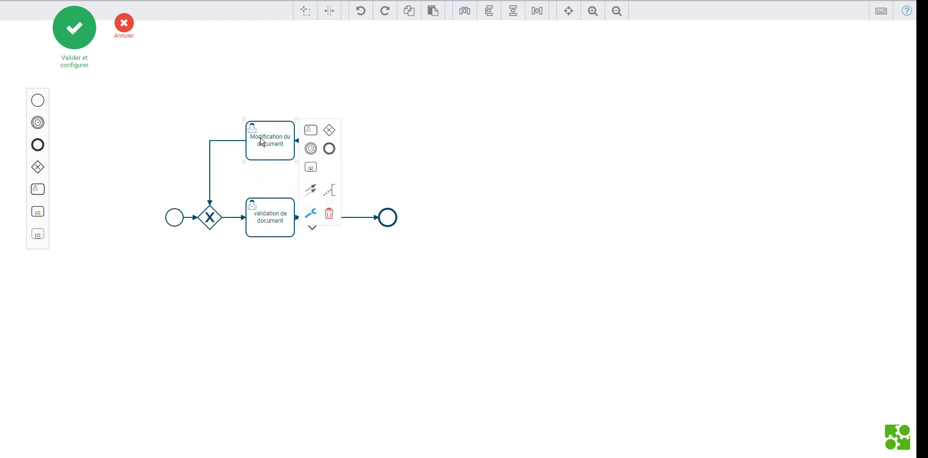
pyautogui.moveTo(313, 228); pyautogui.dragTo(334, 233)
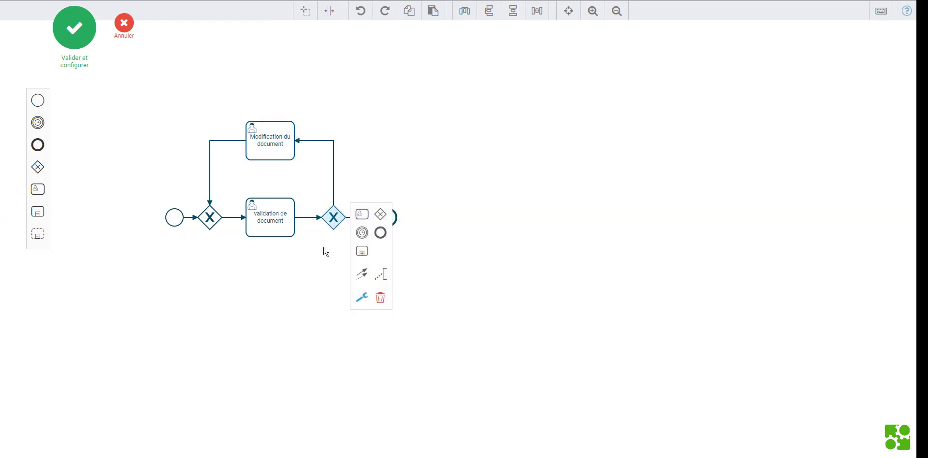
pyautogui.click(548, 251)
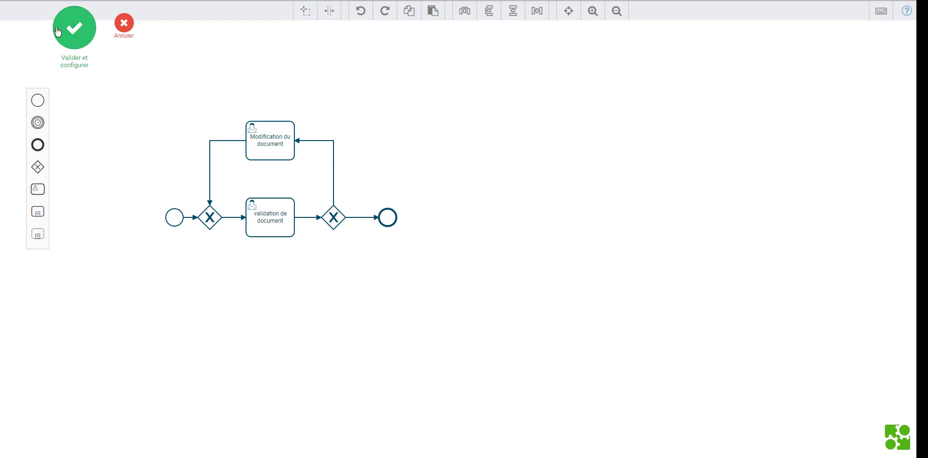
# Validate the diagram and open the start form configuration under Déclencheur
pyautogui.click(69, 38)
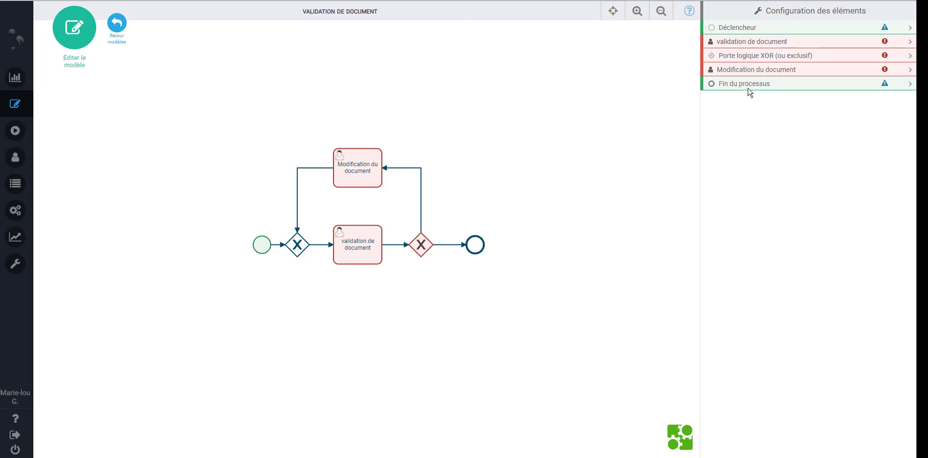
pyautogui.click(770, 31)
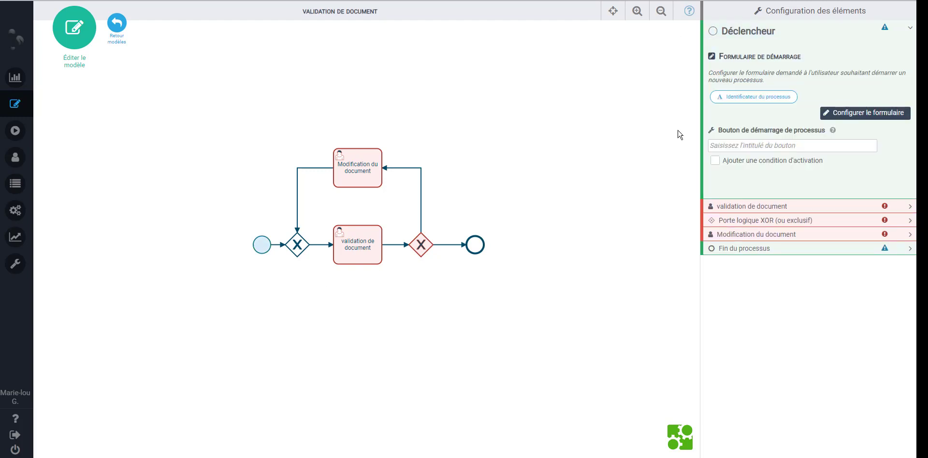
pyautogui.click(892, 116)
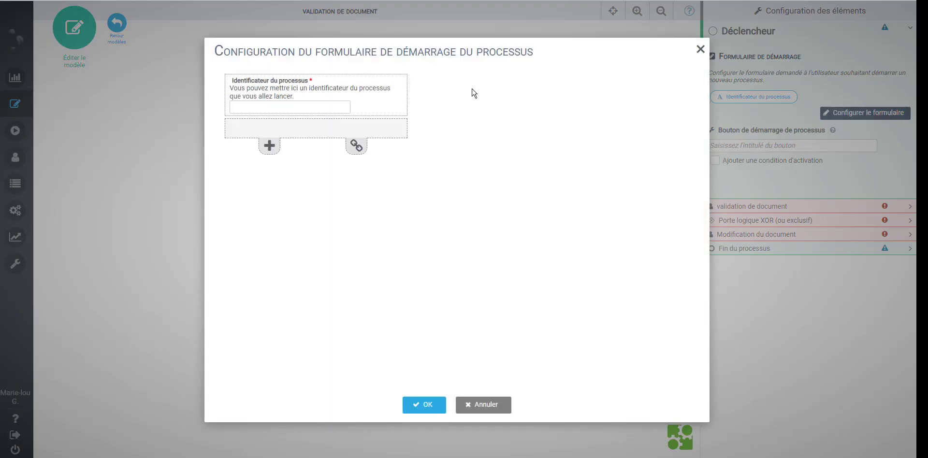
# Make the process identifier field auto-incremental
pyautogui.click(337, 104)
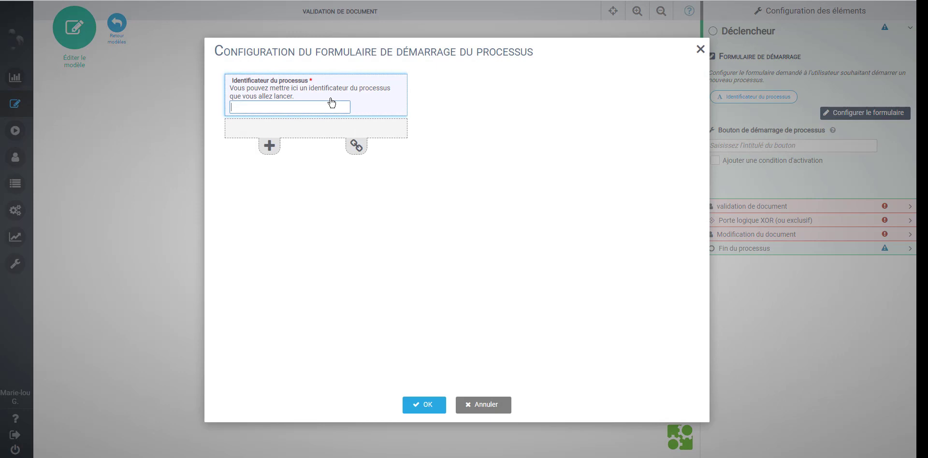
pyautogui.click(291, 91)
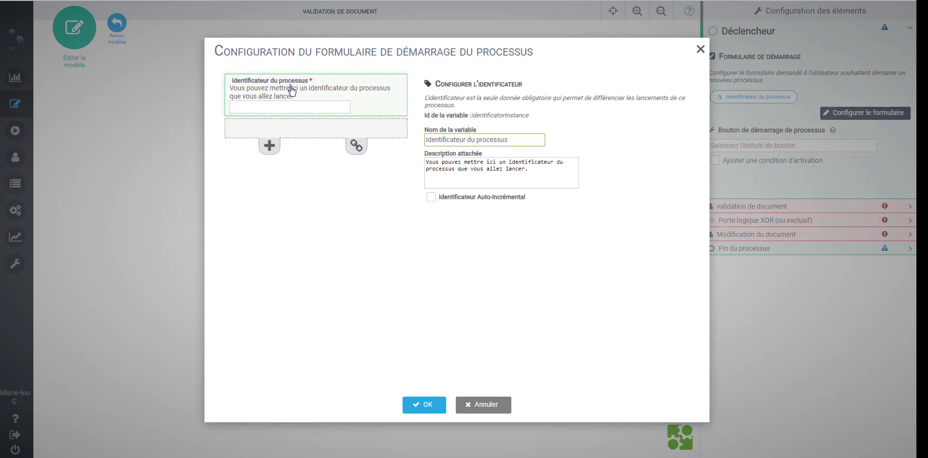
pyautogui.click(431, 198)
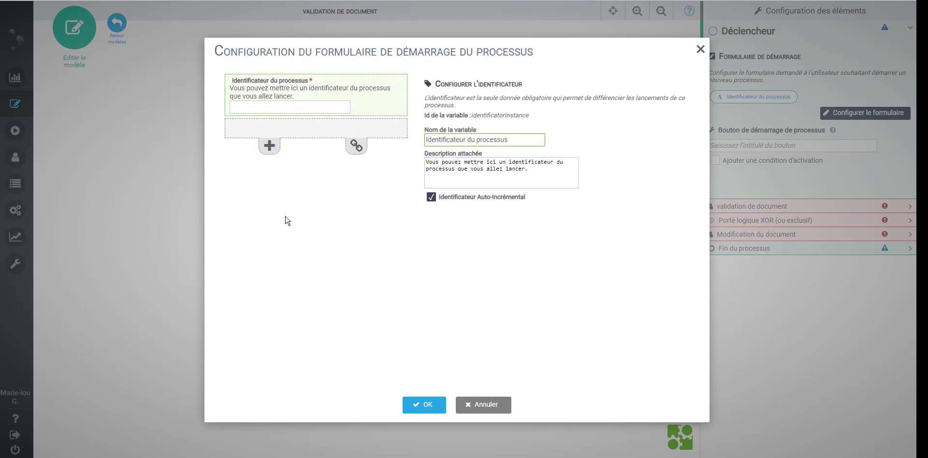
# Add a 'Document' field of type Fichier with upload mode Unique fichier
pyautogui.click(266, 146)
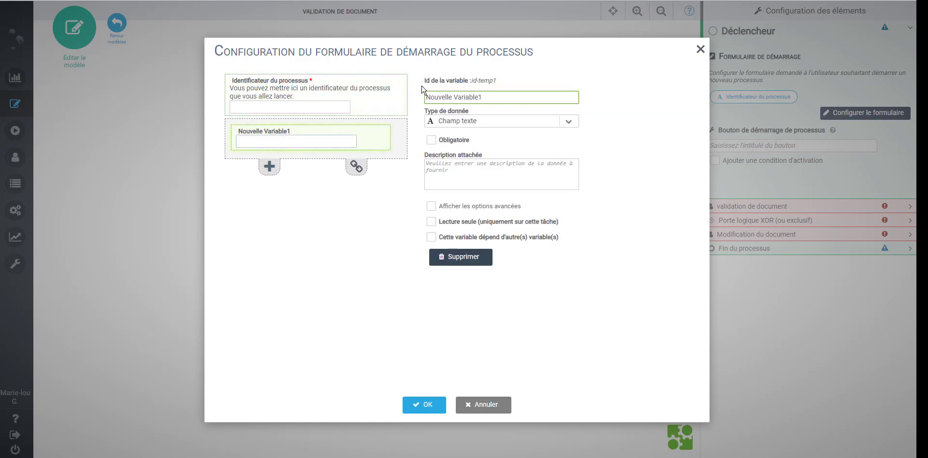
pyautogui.moveTo(508, 97); pyautogui.dragTo(419, 103)
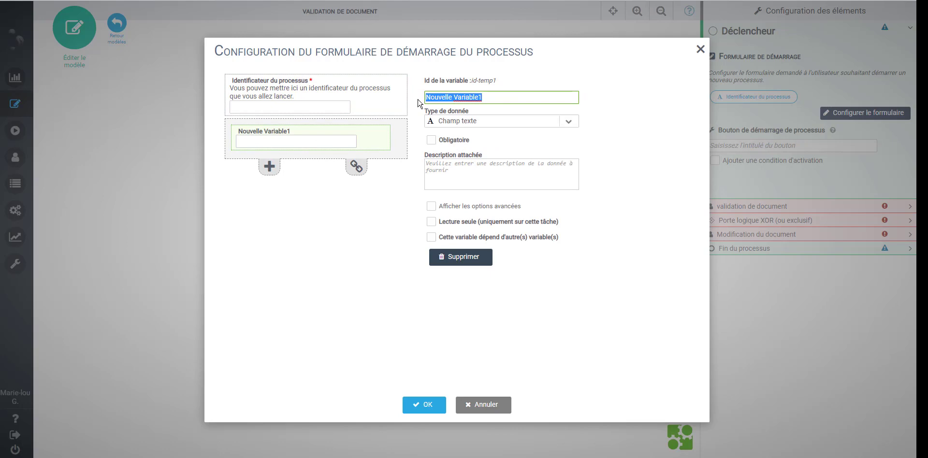
pyautogui.write('Document')
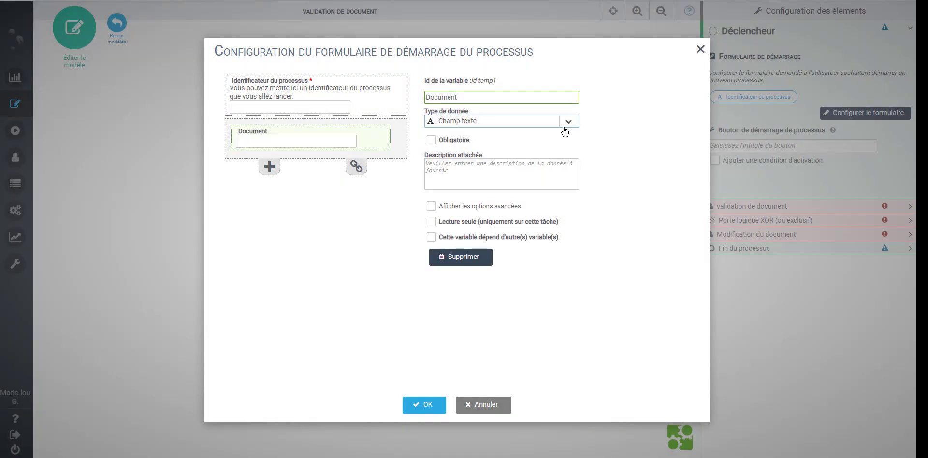
pyautogui.click(569, 124)
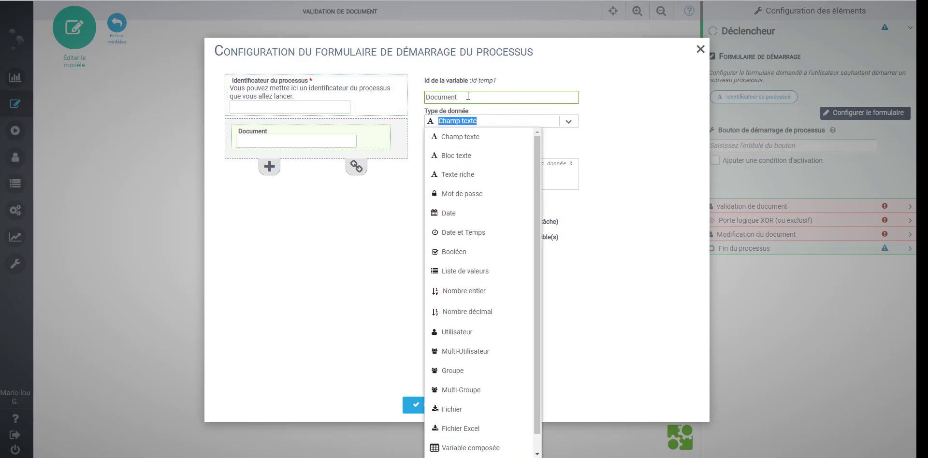
pyautogui.click(459, 415)
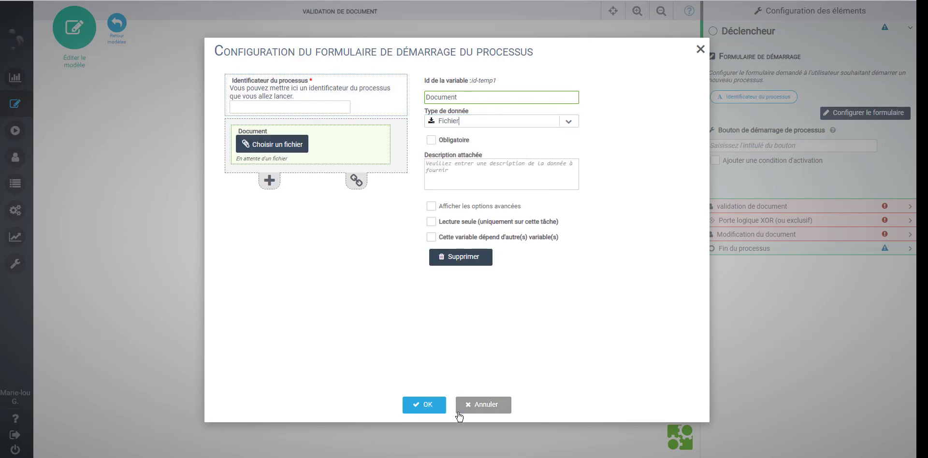
pyautogui.click(493, 211)
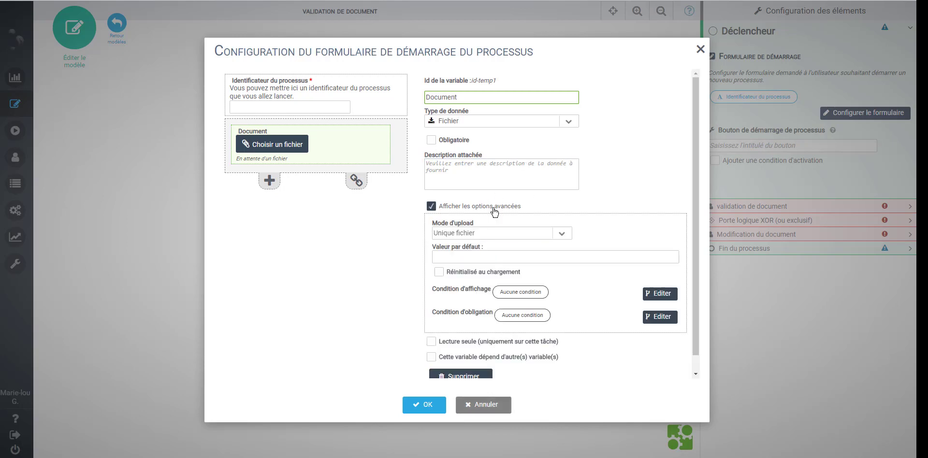
pyautogui.click(560, 234)
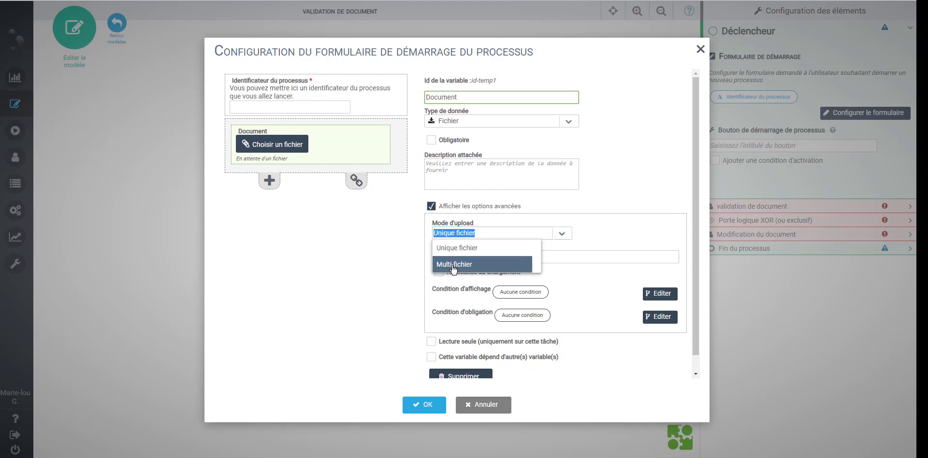
pyautogui.click(318, 225)
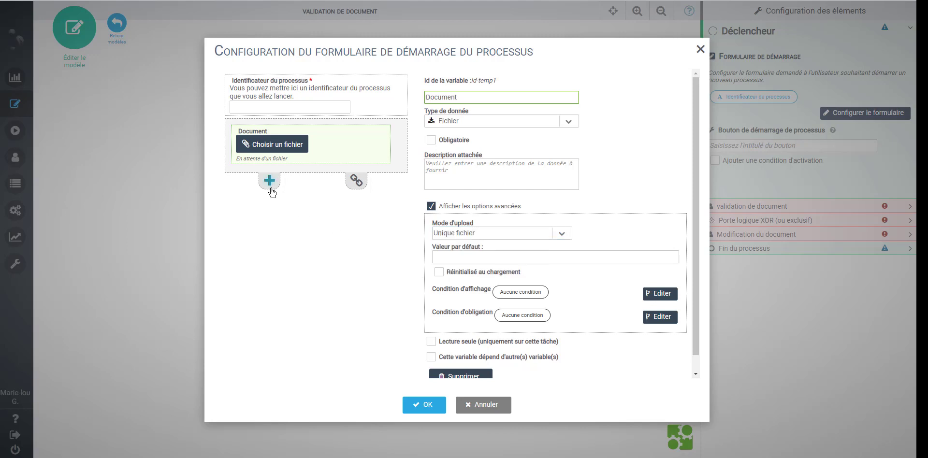
pyautogui.click(271, 189)
# Name the new field 'Commentaire' as a Bloc texte, and mark Document as Obligatoire
pyautogui.moveTo(502, 98); pyautogui.dragTo(418, 90)
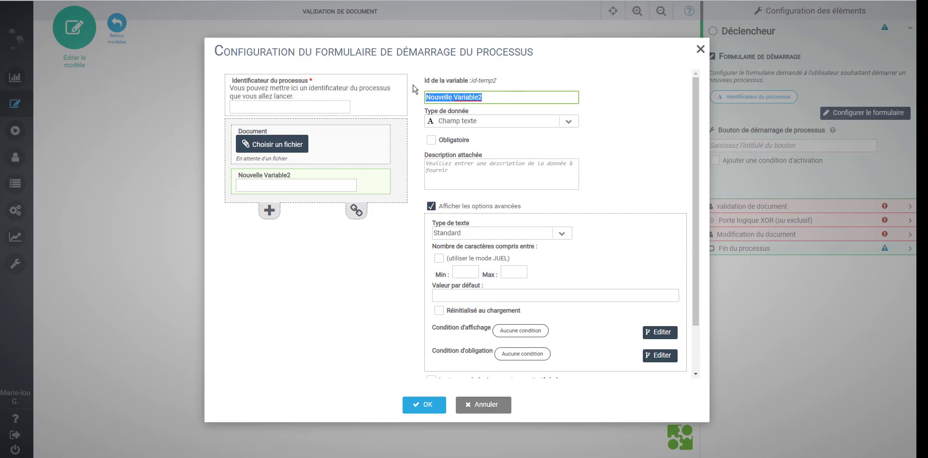
pyautogui.write('Comment')
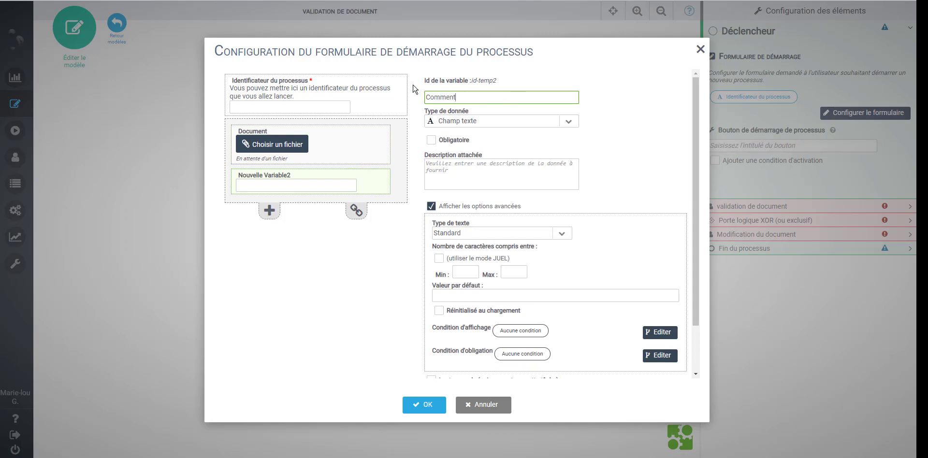
pyautogui.write('aire')
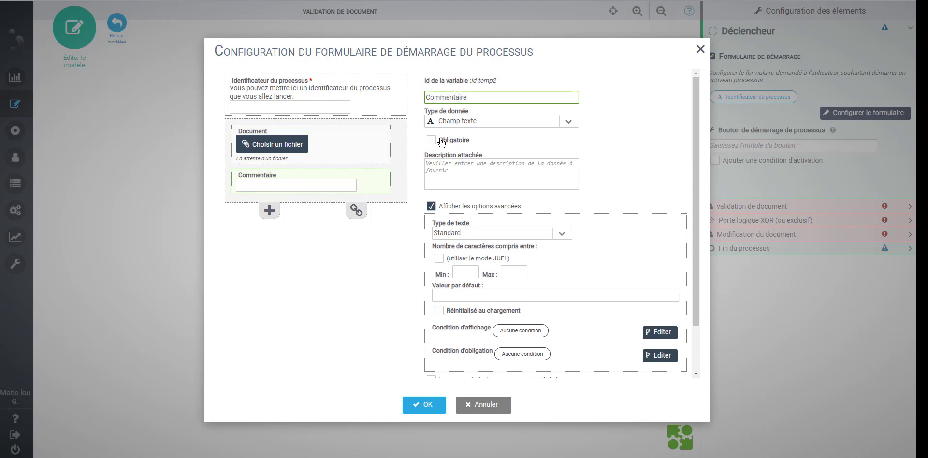
pyautogui.click(568, 121)
pyautogui.click(480, 172)
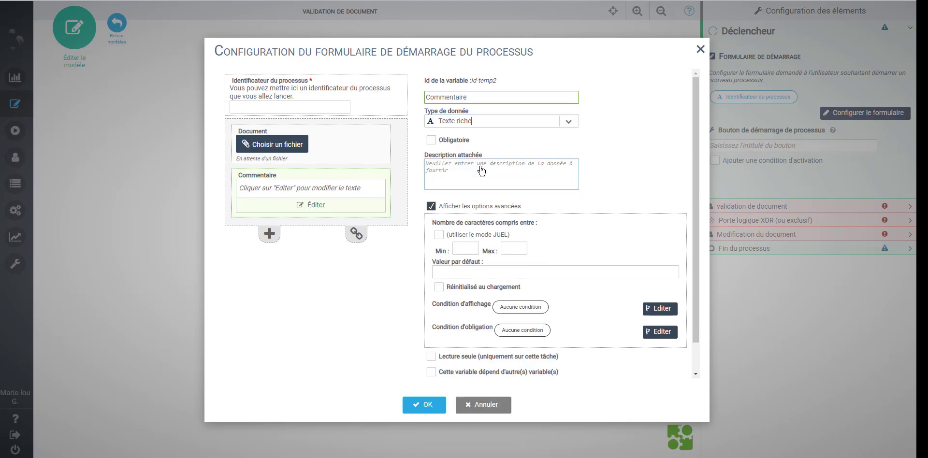
pyautogui.click(566, 121)
pyautogui.click(493, 161)
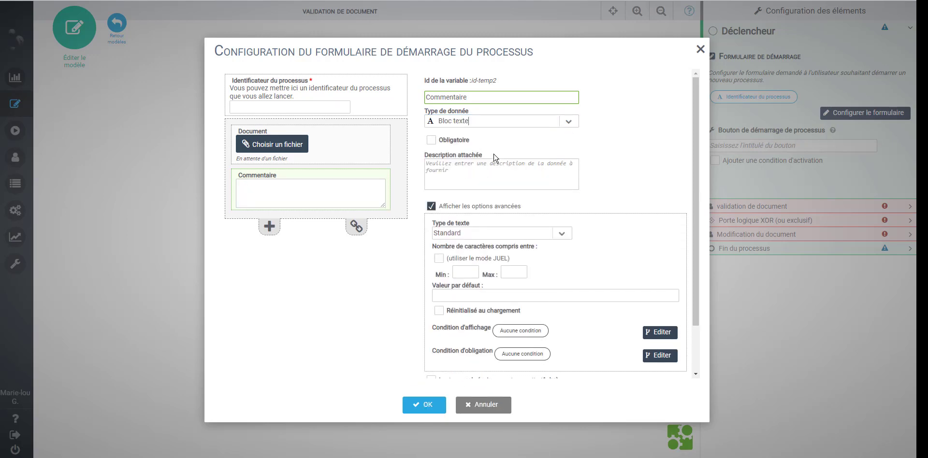
pyautogui.click(366, 148)
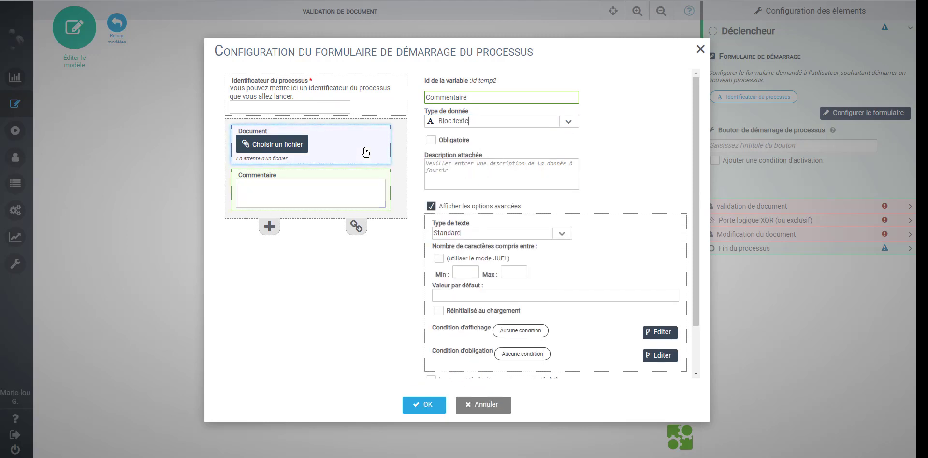
pyautogui.click(442, 142)
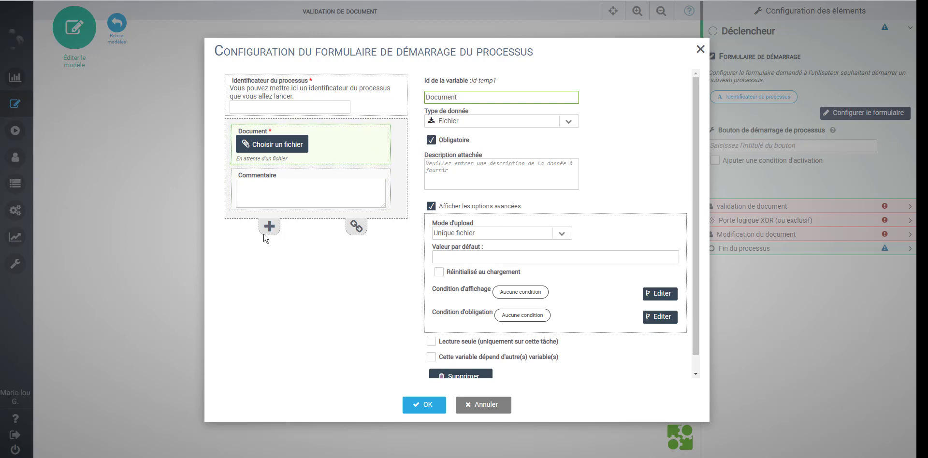
# Add a 'Valideur du document' field with Type de texte set to E-mail
pyautogui.click(278, 209)
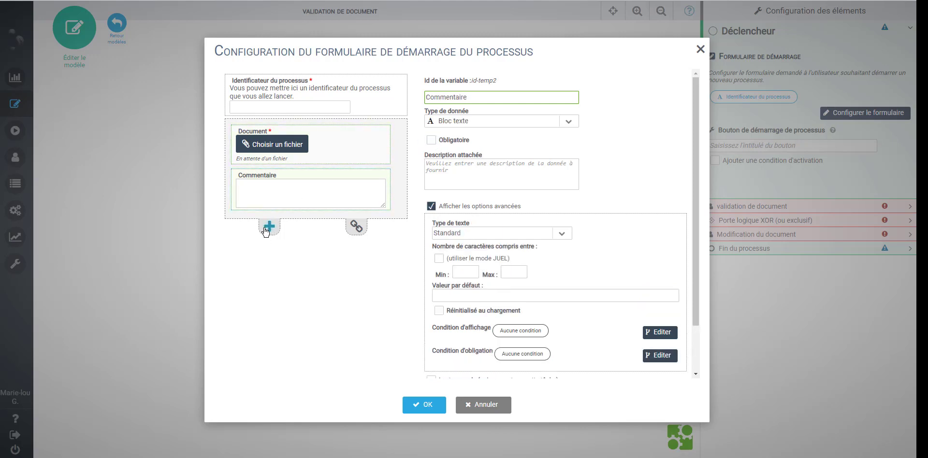
pyautogui.click(269, 227)
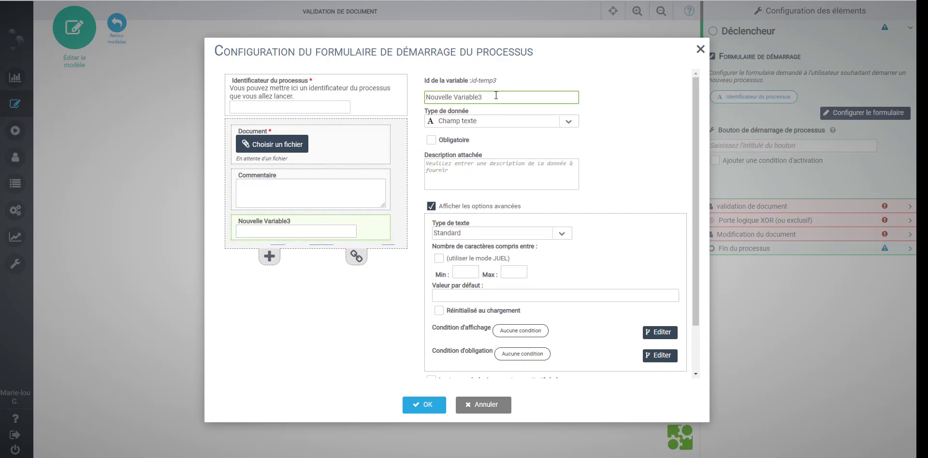
pyautogui.moveTo(495, 95); pyautogui.dragTo(411, 85)
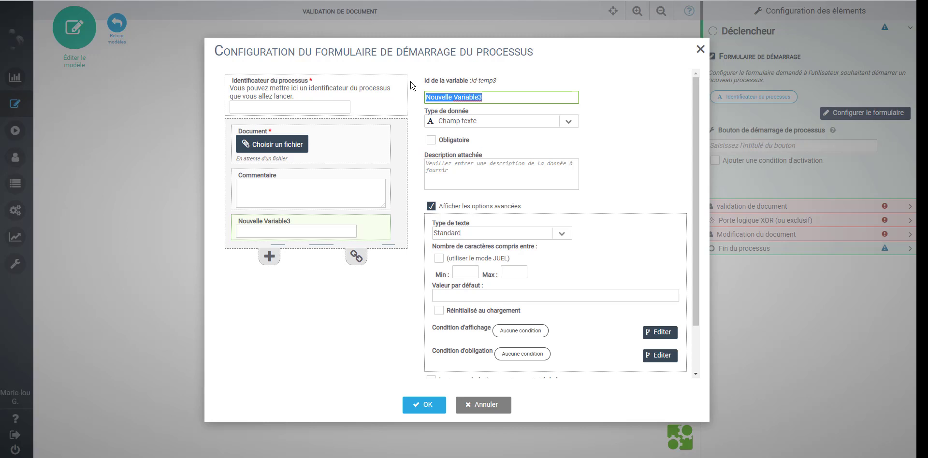
pyautogui.write('Vali')
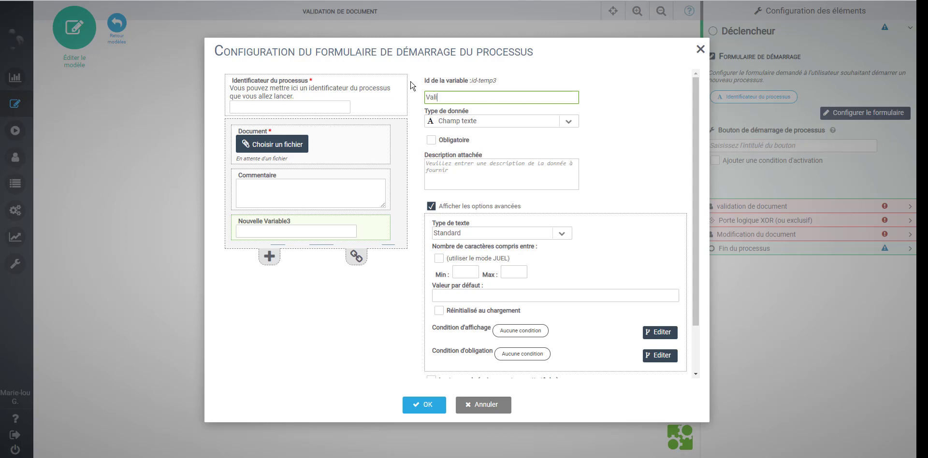
pyautogui.write('deur du document')
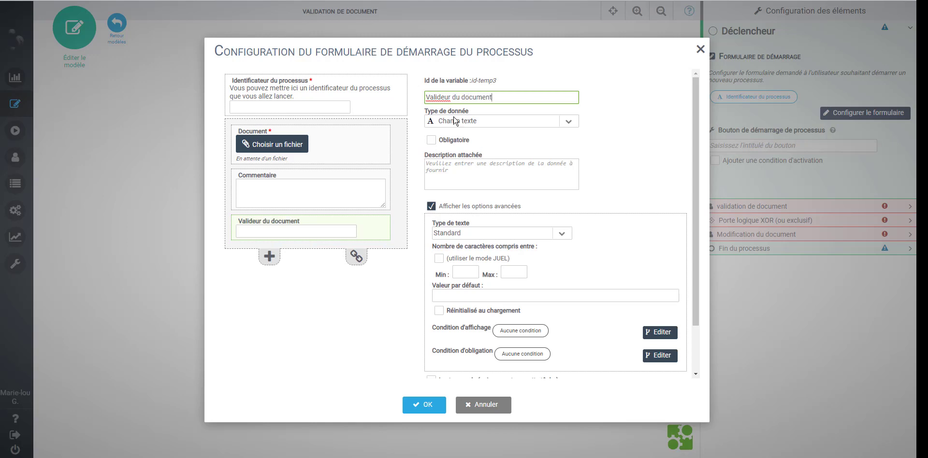
pyautogui.click(564, 236)
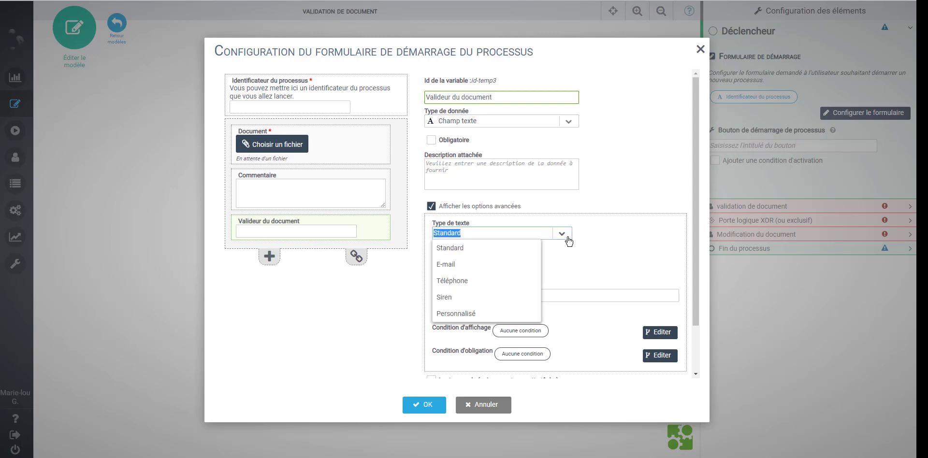
pyautogui.click(464, 269)
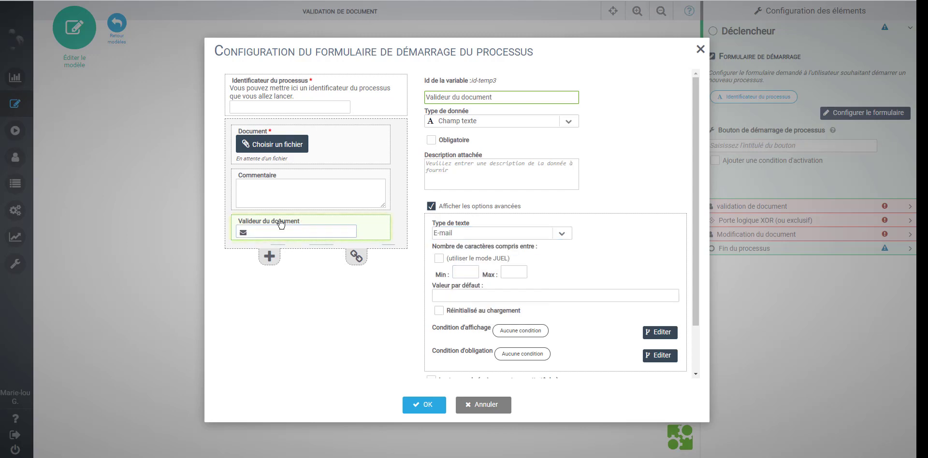
# Save the start form, then open Affecter for the 'validation de document' task
pyautogui.click(419, 406)
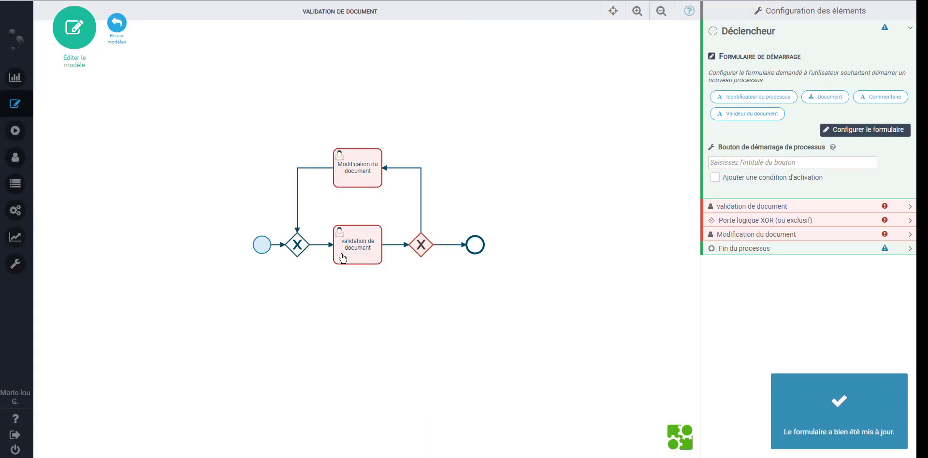
pyautogui.click(359, 247)
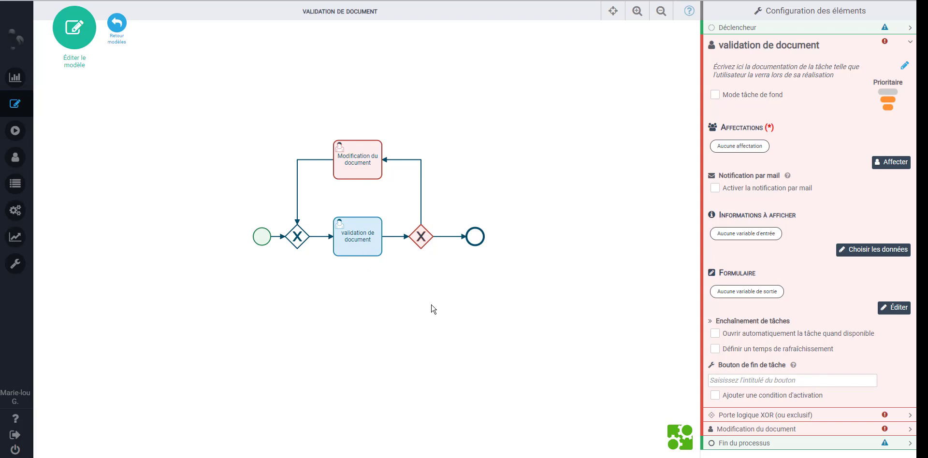
pyautogui.click(896, 162)
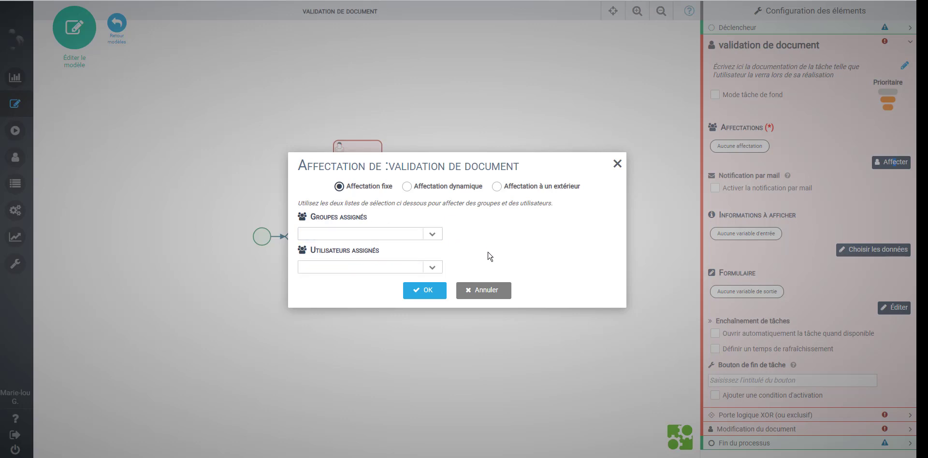
# Set Affectation à un extérieur using the Valideur du document mail variable and confirm
pyautogui.click(441, 186)
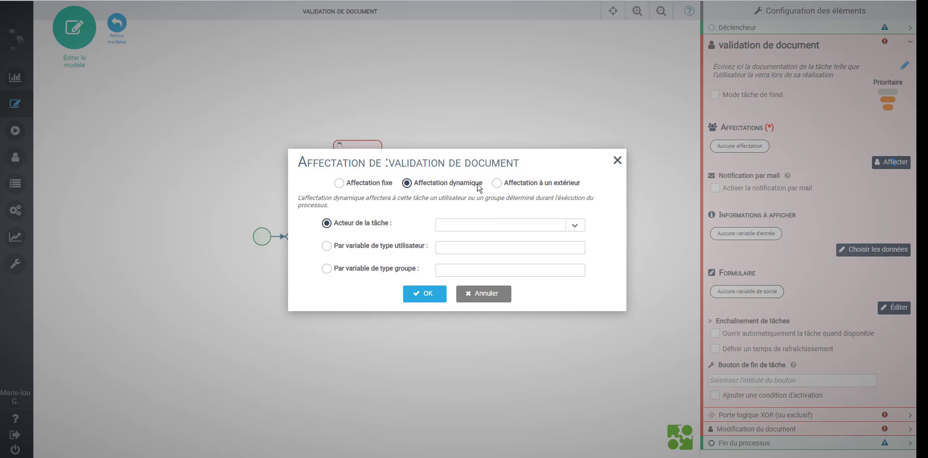
pyautogui.click(515, 186)
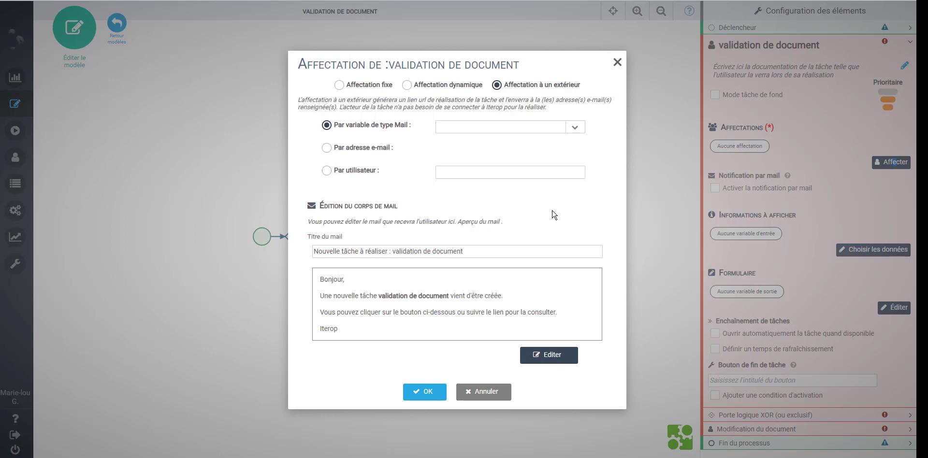
pyautogui.click(574, 127)
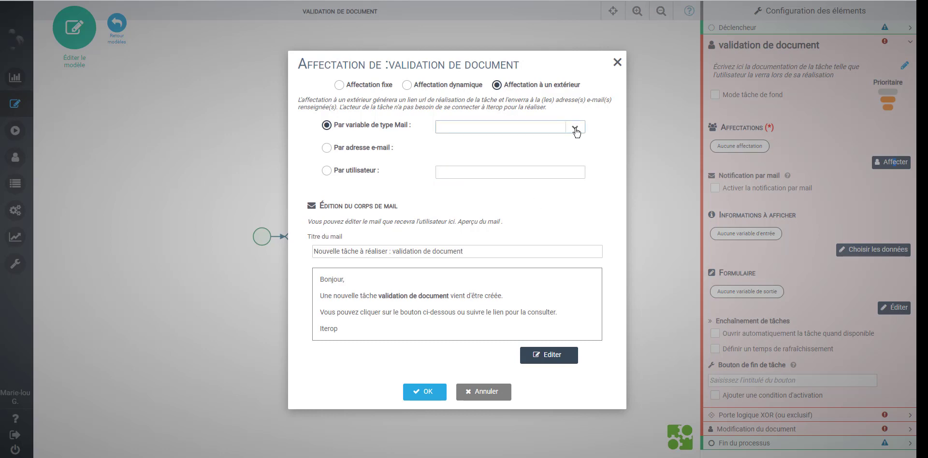
pyautogui.click(575, 130)
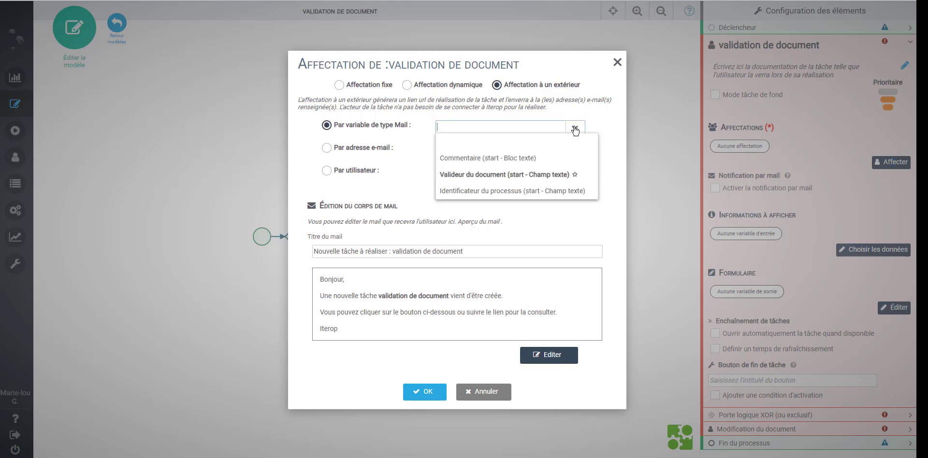
pyautogui.click(486, 178)
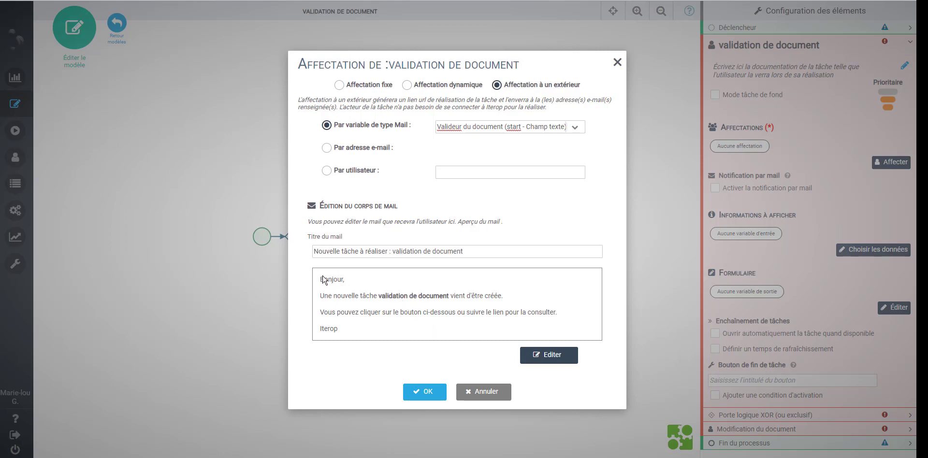
pyautogui.click(423, 392)
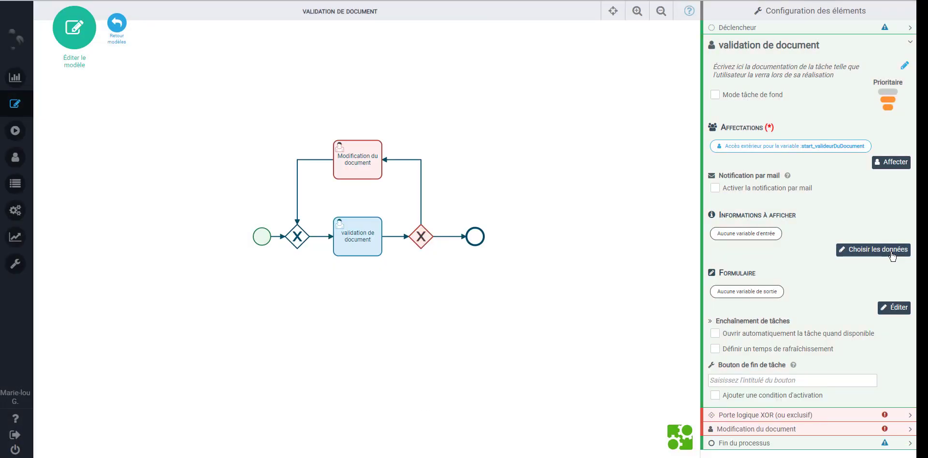
pyautogui.click(892, 256)
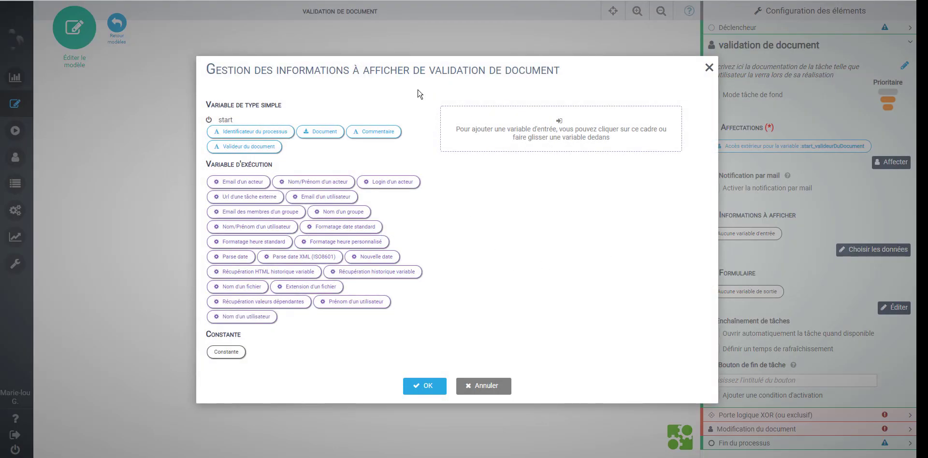
# Drop the Document and Commentaire variables into the task's displayed data and confirm with OK
pyautogui.moveTo(318, 132); pyautogui.dragTo(516, 137)
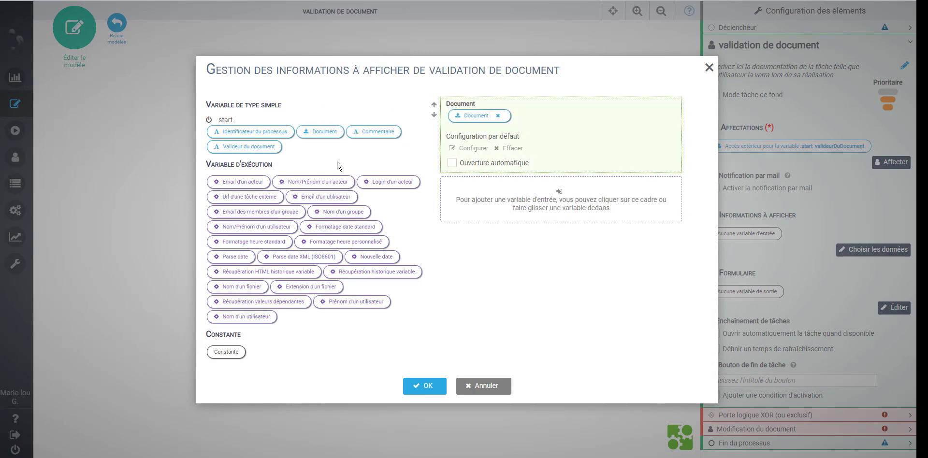
pyautogui.moveTo(377, 132); pyautogui.dragTo(495, 189)
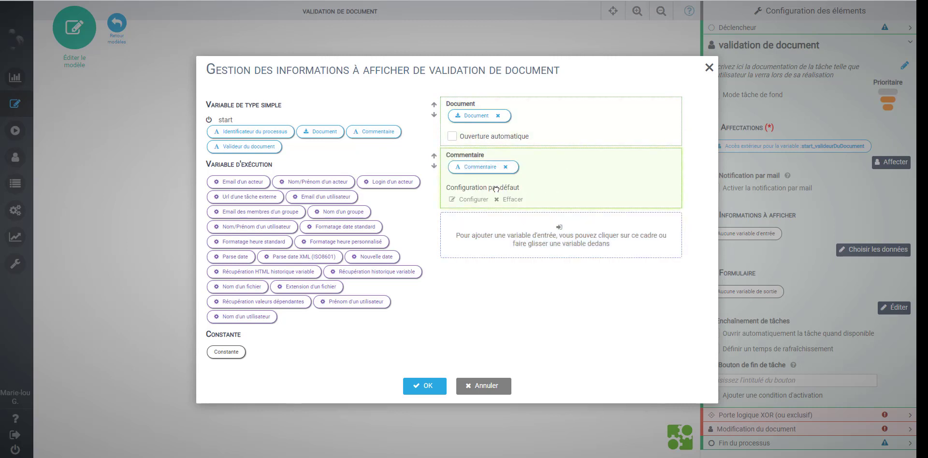
pyautogui.click(435, 392)
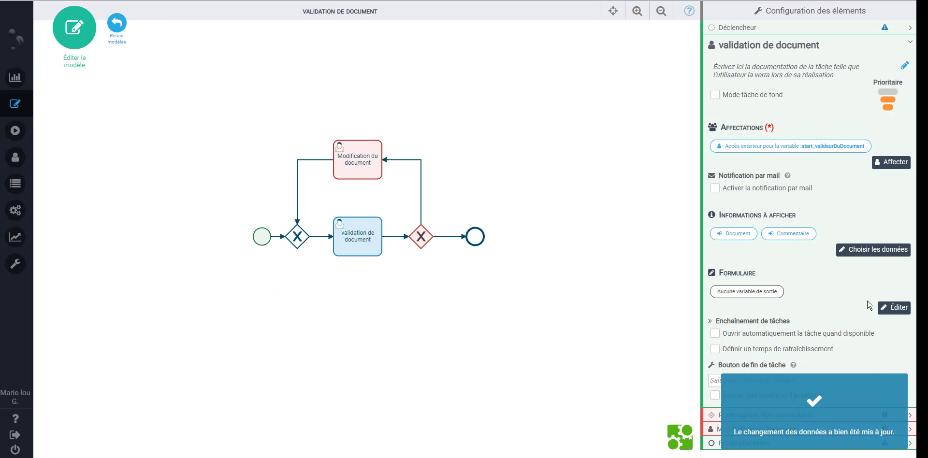
# Add a required Booléen field named 'Valides-tu le document ?' to the validation form
pyautogui.click(904, 310)
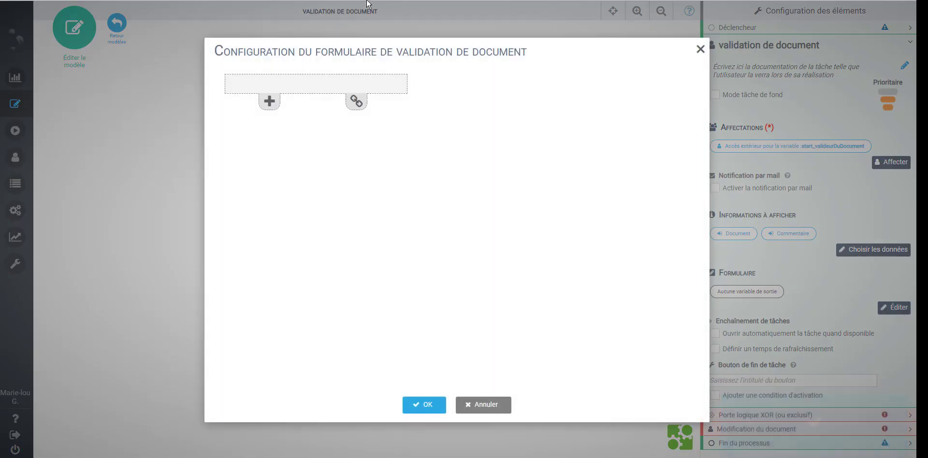
pyautogui.click(269, 103)
pyautogui.moveTo(482, 97); pyautogui.dragTo(421, 103)
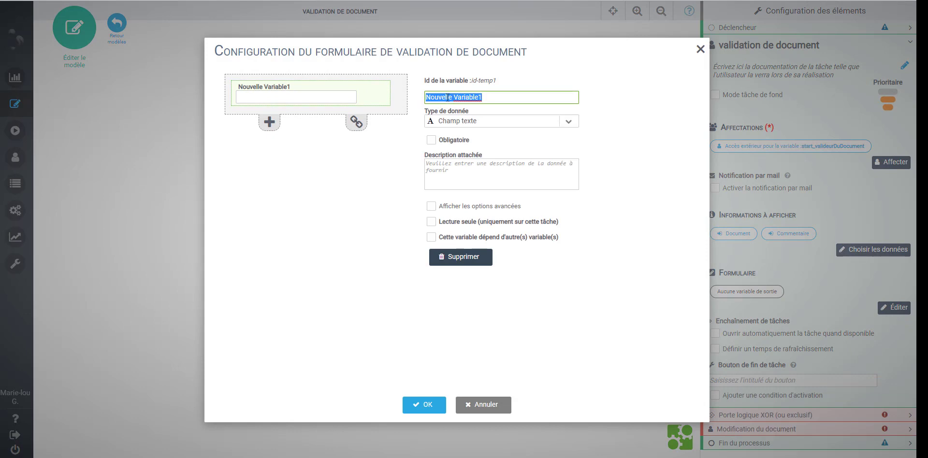
pyautogui.write('Valides-tu le document .')
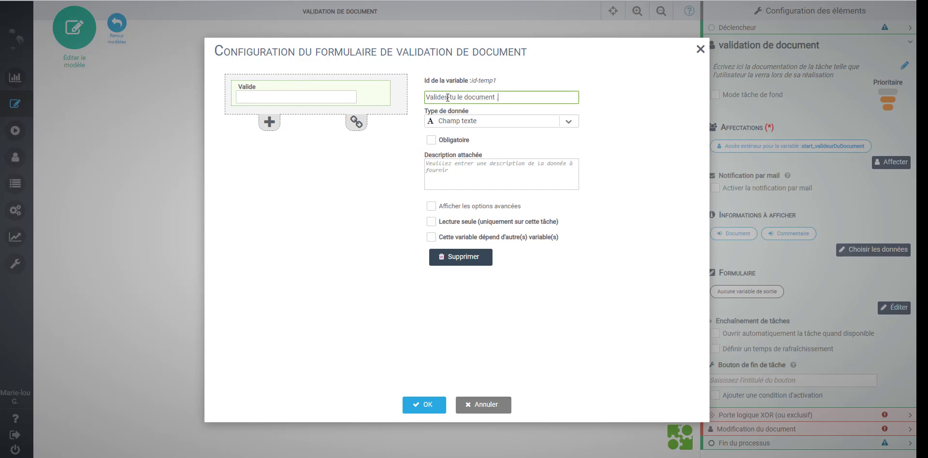
pyautogui.press('BackSpace')
pyautogui.press('BackSpace')
pyautogui.click(575, 122)
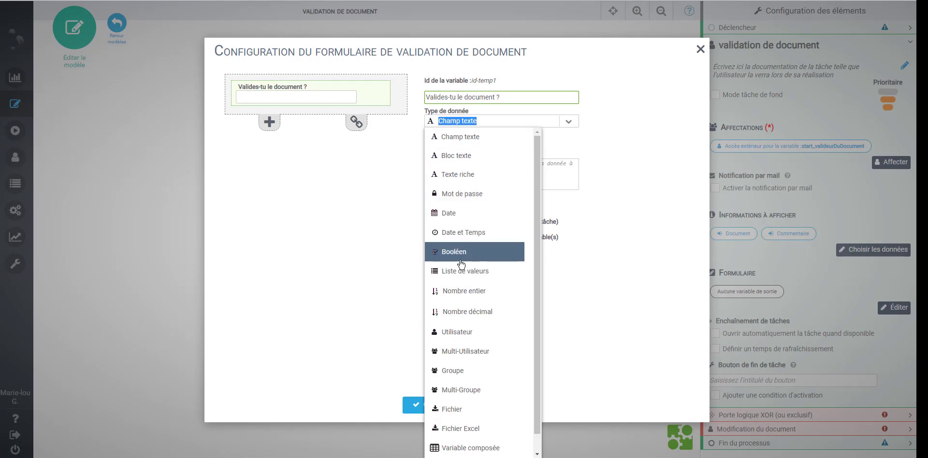
pyautogui.click(460, 264)
pyautogui.click(431, 140)
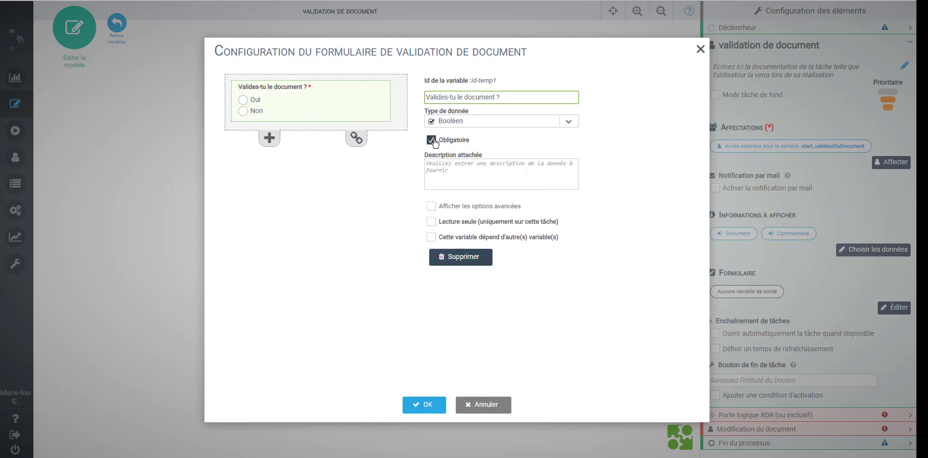
# Add a second field named Commentaire with the Bloc texte type
pyautogui.click(269, 139)
pyautogui.tripleClick(461, 99)
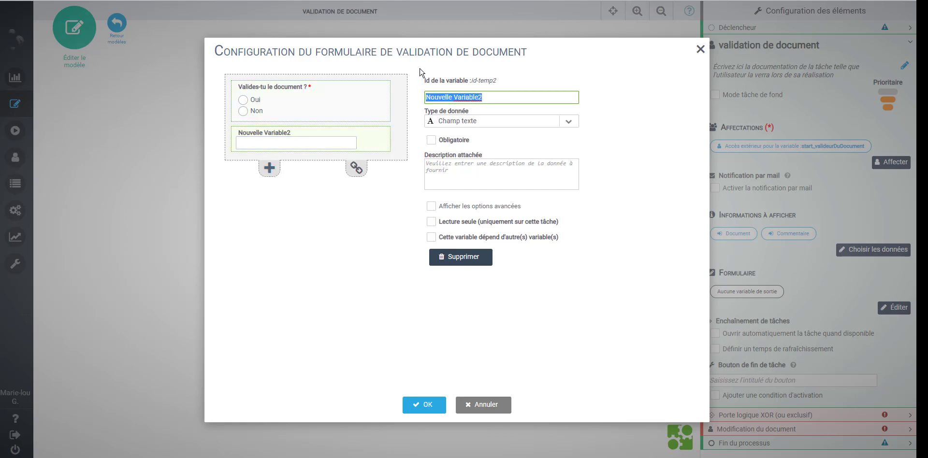
pyautogui.write('Commentaire')
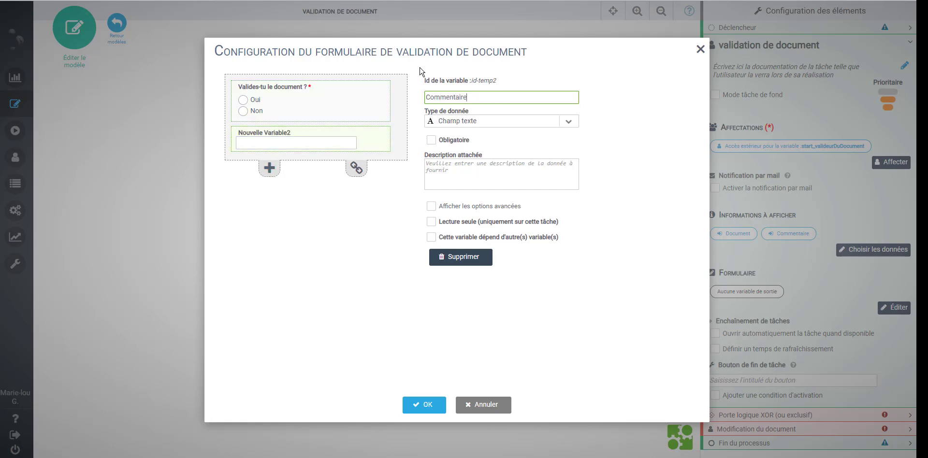
pyautogui.click(568, 122)
pyautogui.click(510, 160)
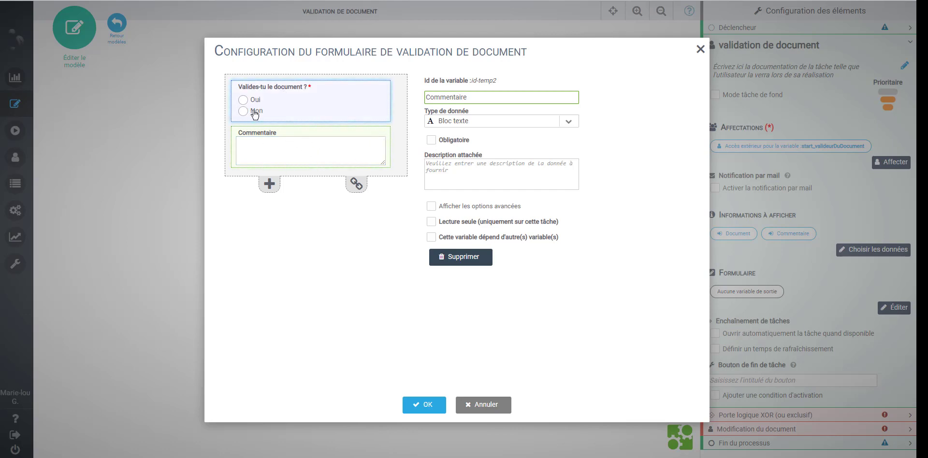
# Give Commentaire the display condition 'Valides-tu le document ?' = Non, then save the form
pyautogui.click(478, 209)
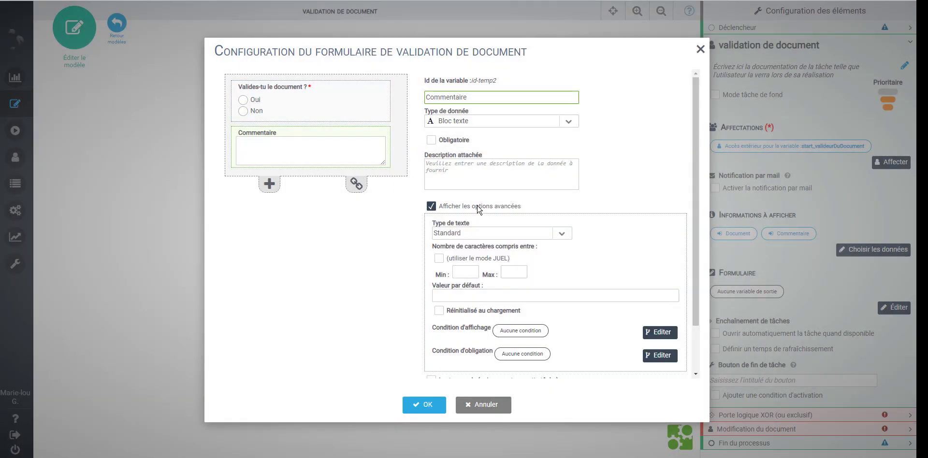
pyautogui.click(660, 335)
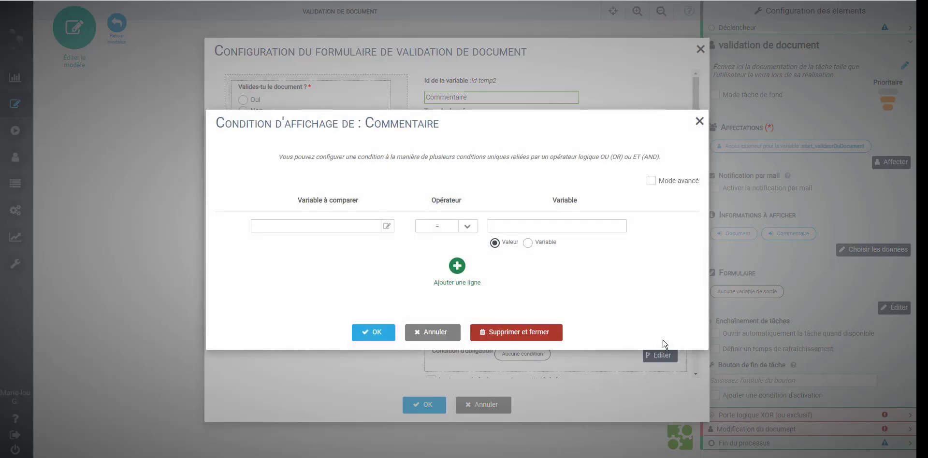
pyautogui.click(387, 226)
pyautogui.moveTo(390, 234)
pyautogui.moveTo(404, 252)
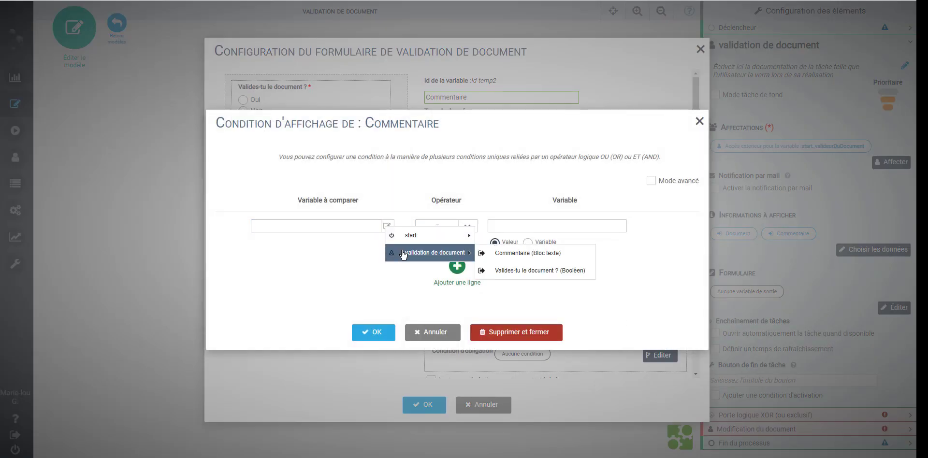
pyautogui.click(502, 270)
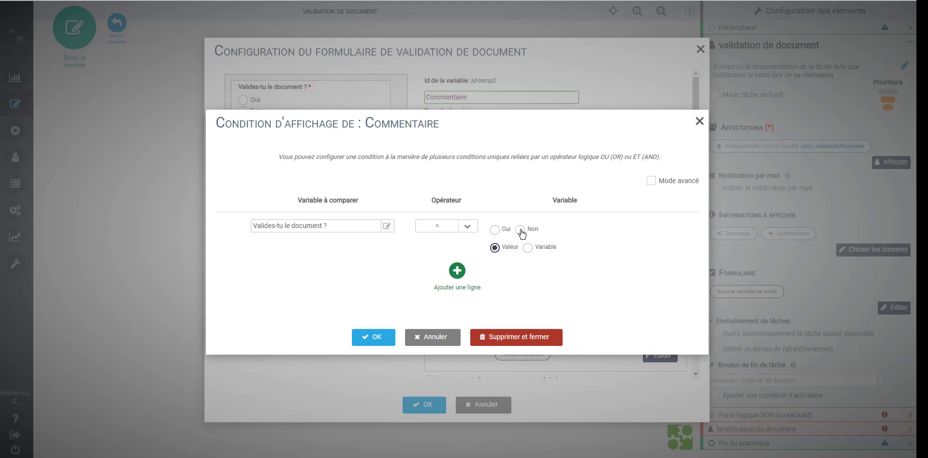
pyautogui.click(520, 230)
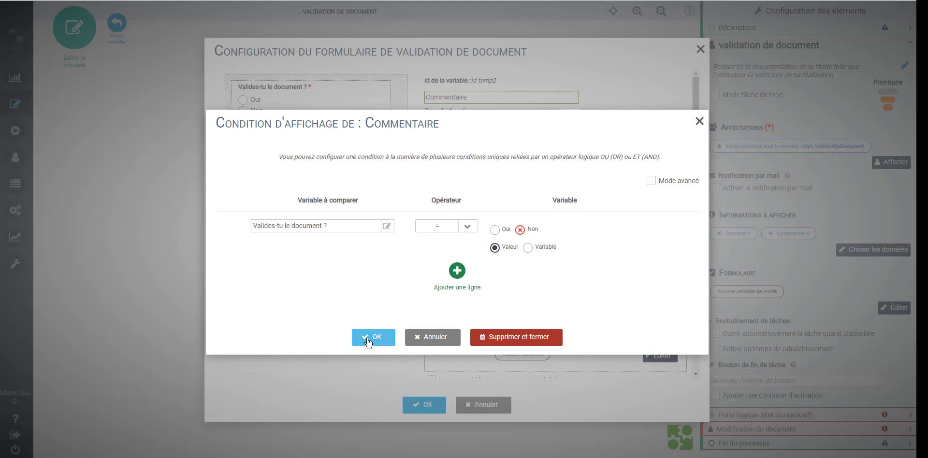
pyautogui.click(367, 341)
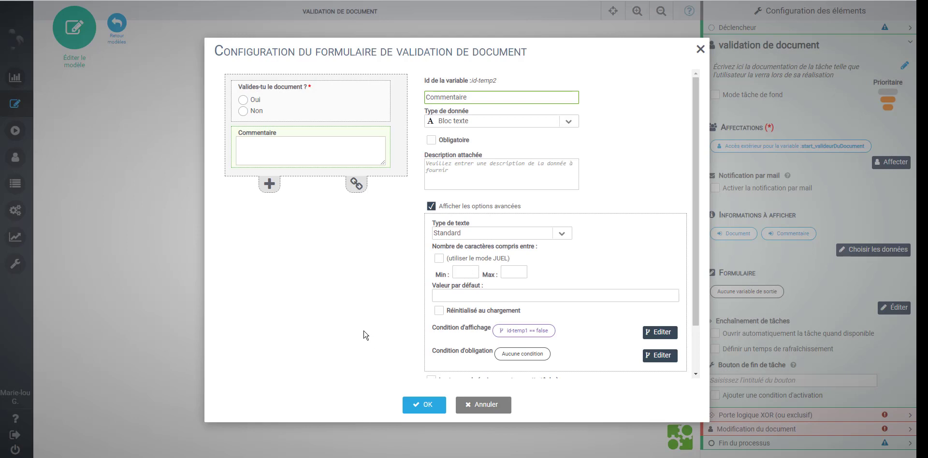
pyautogui.click(425, 405)
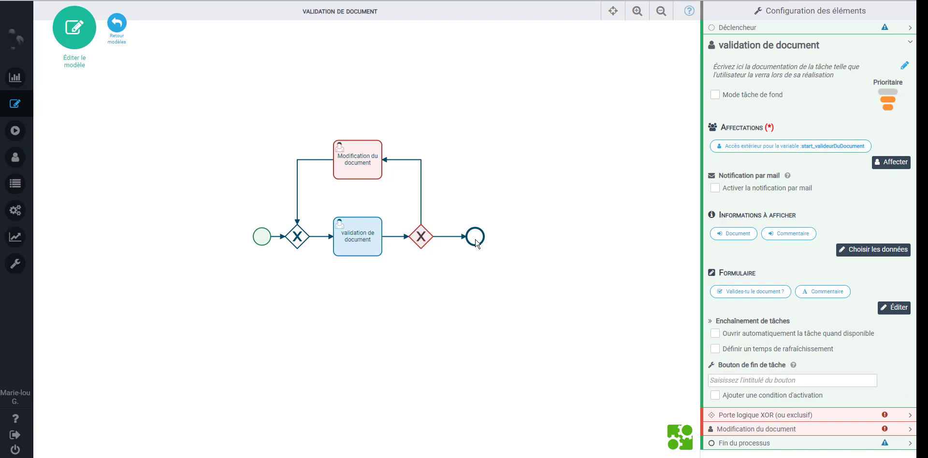
# Set the second XOR gateway's path to Modification du document: 'Valides-tu le document ?' = Non
pyautogui.click(421, 238)
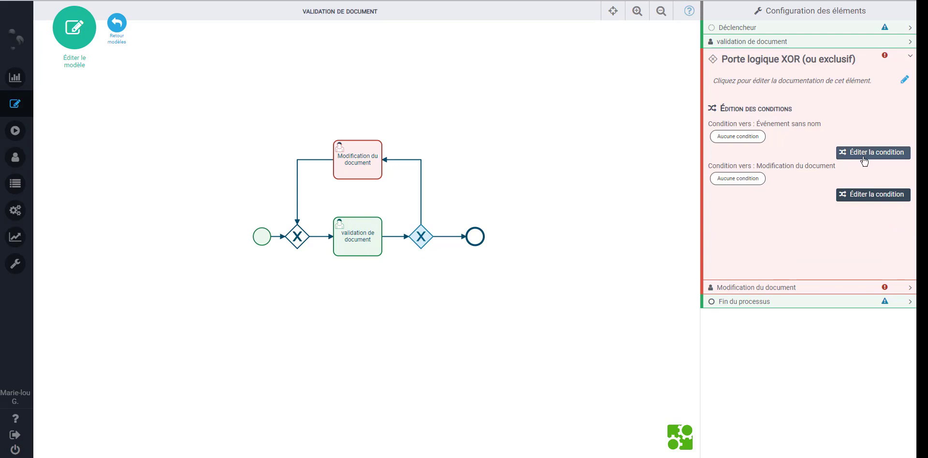
pyautogui.click(856, 199)
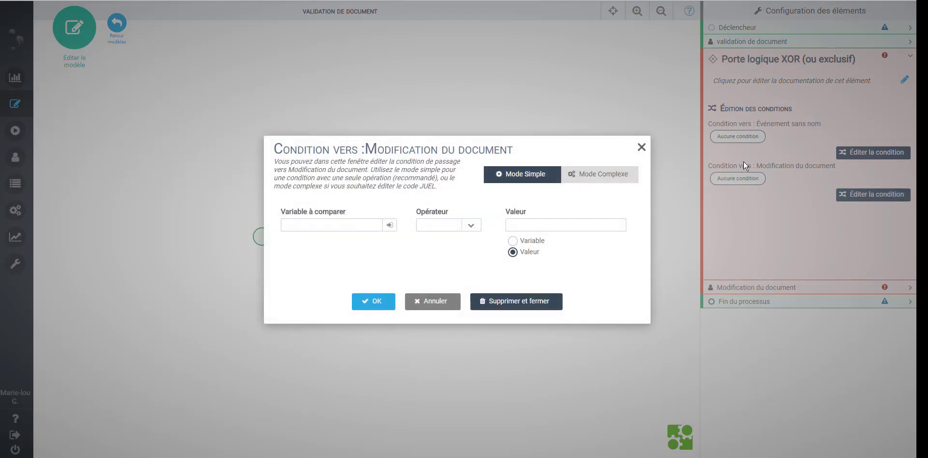
pyautogui.click(387, 225)
pyautogui.moveTo(462, 255)
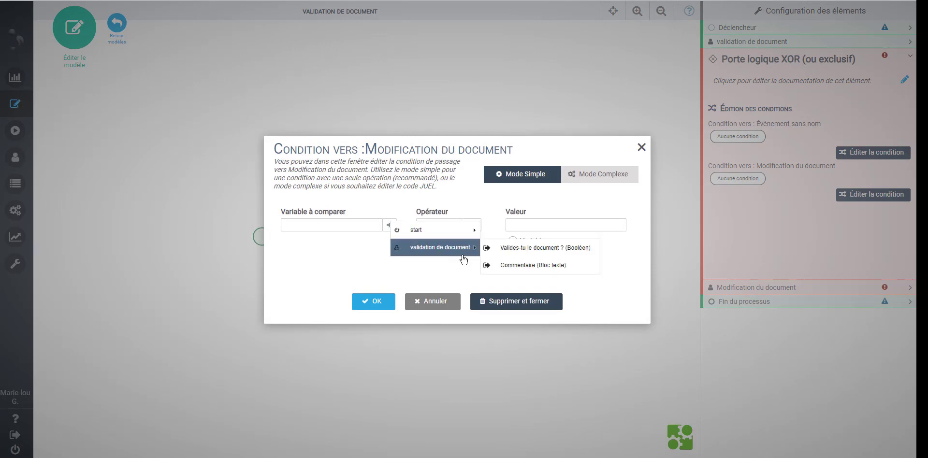
pyautogui.click(534, 248)
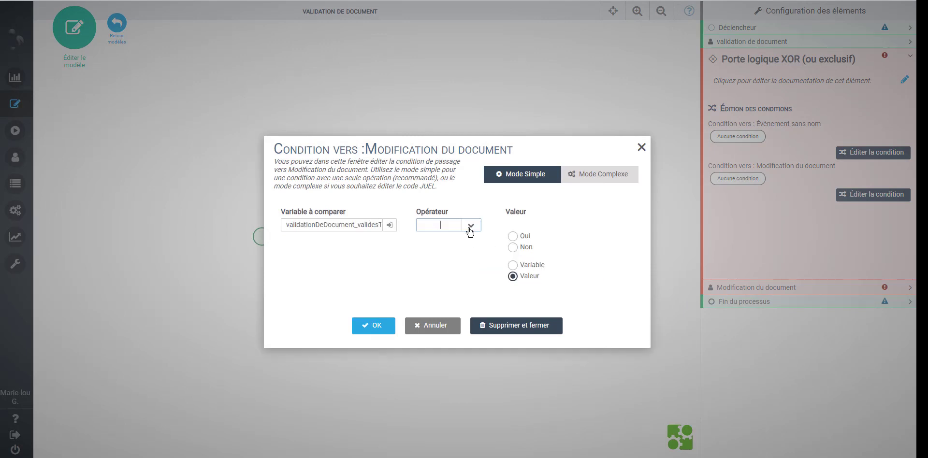
pyautogui.click(469, 230)
pyautogui.click(457, 246)
pyautogui.click(384, 326)
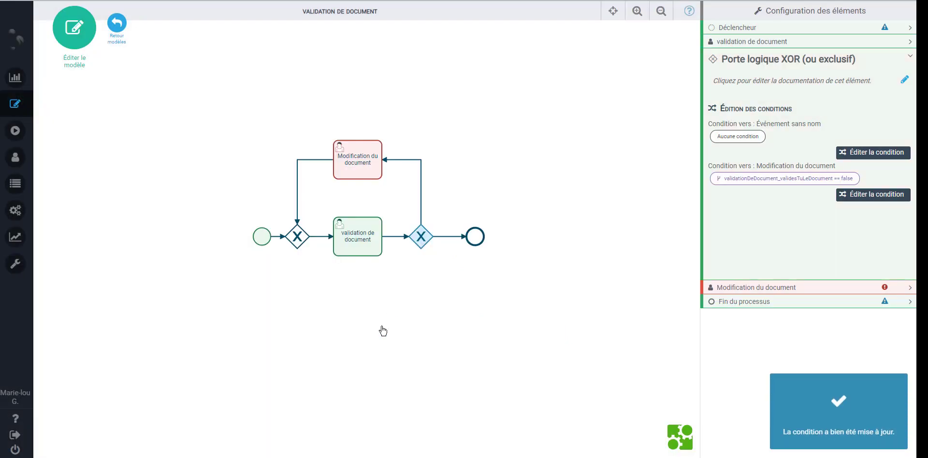
# Assign Modification du document dynamically to the Lanceur du processus
pyautogui.click(344, 168)
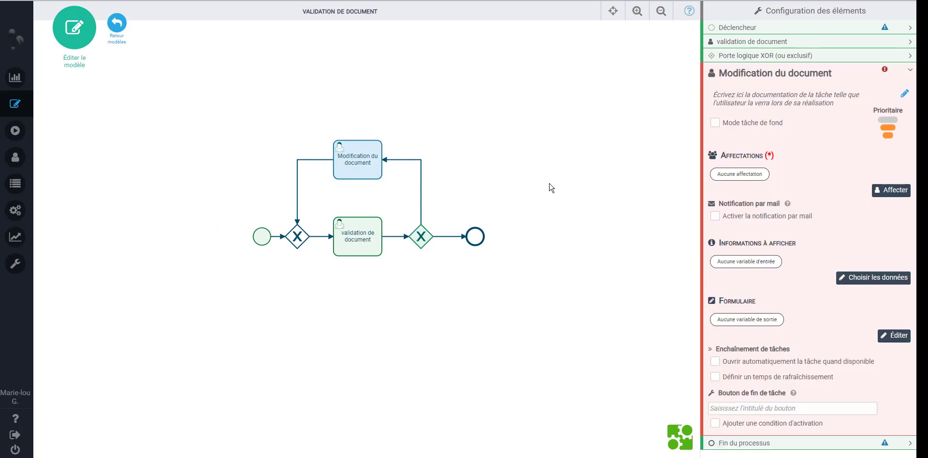
pyautogui.click(893, 189)
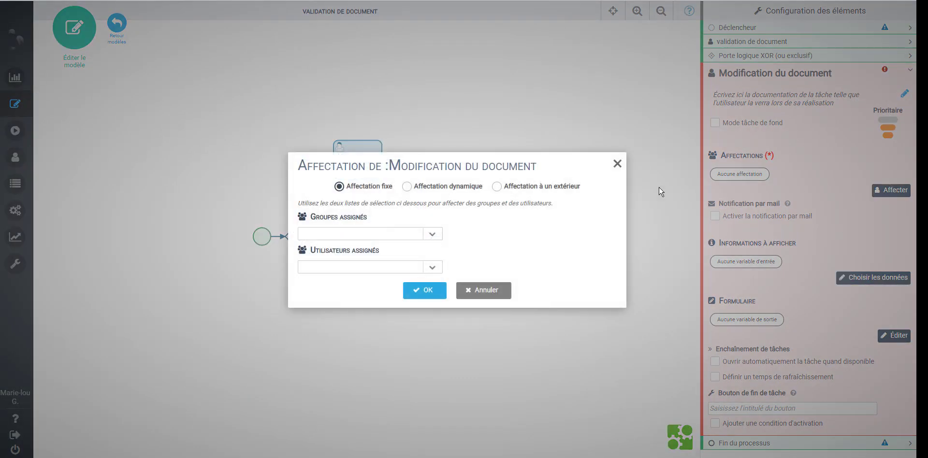
pyautogui.click(419, 187)
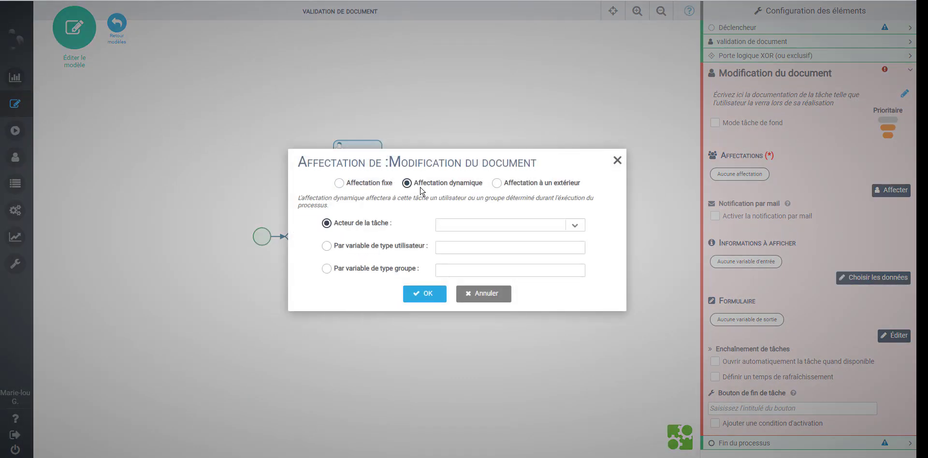
pyautogui.click(576, 225)
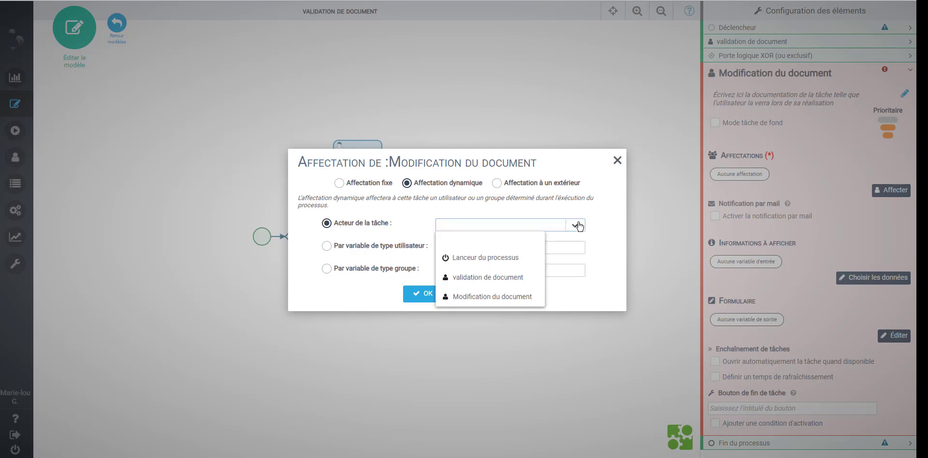
pyautogui.click(486, 258)
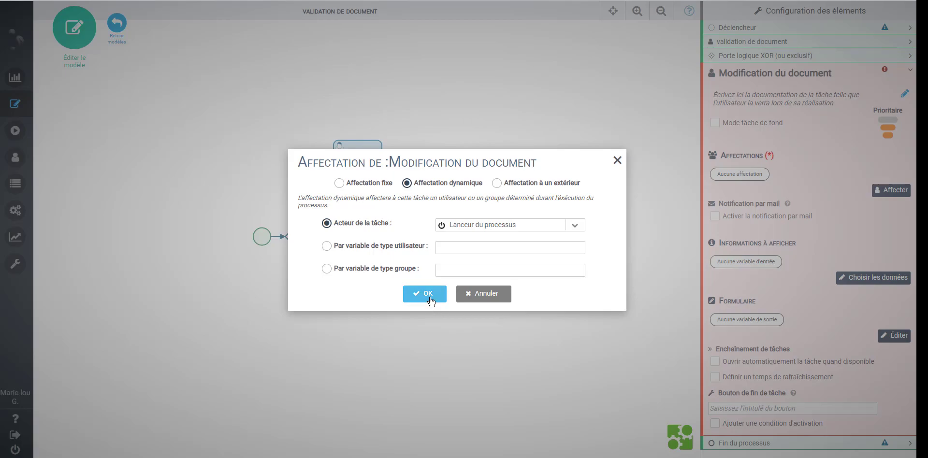
pyautogui.click(431, 296)
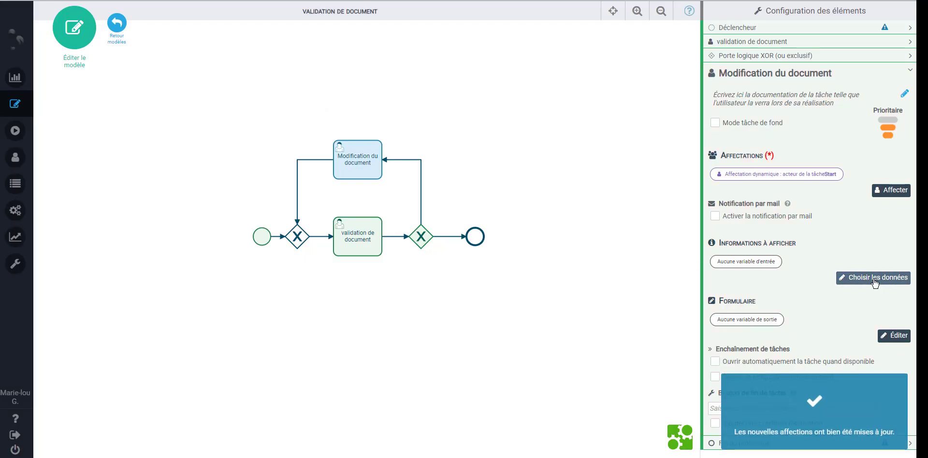
# Make the task display the Commentaire data
pyautogui.click(877, 283)
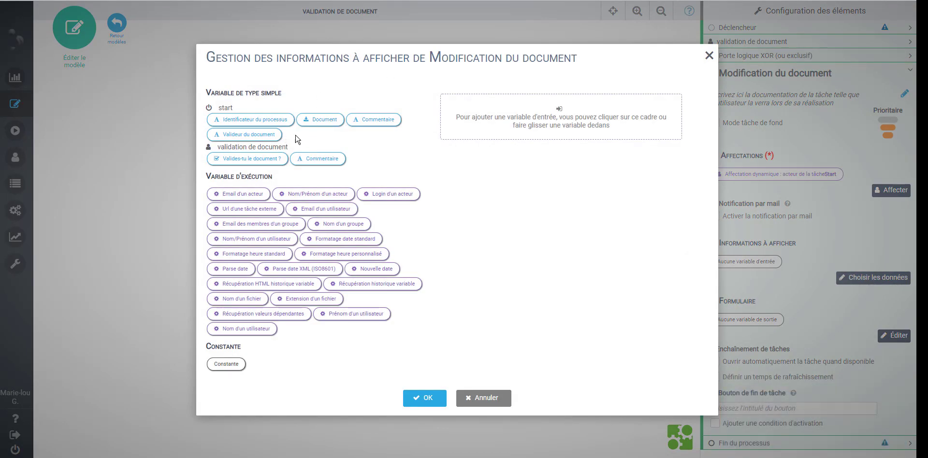
pyautogui.moveTo(322, 166); pyautogui.dragTo(521, 114)
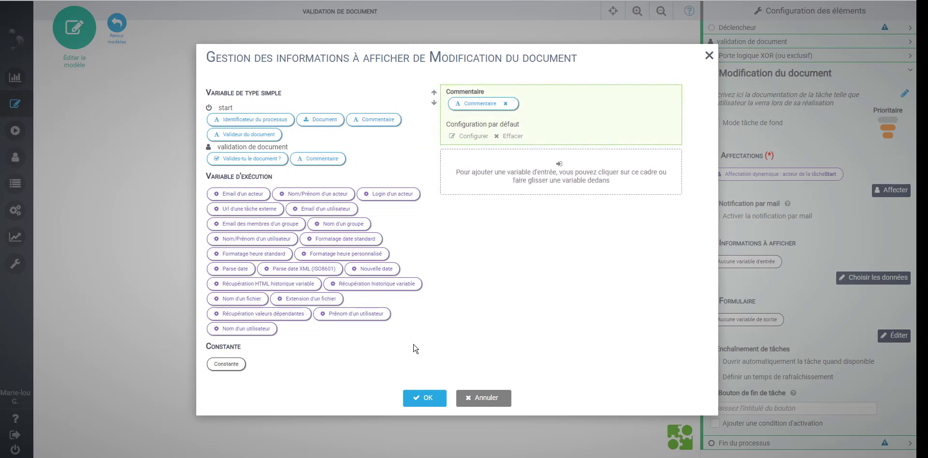
pyautogui.click(427, 405)
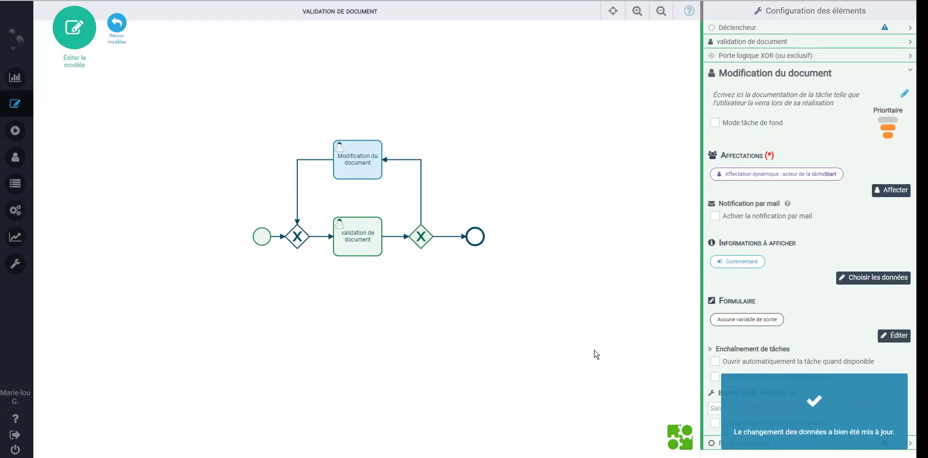
# Import the Document file variable into the Modification du document form
pyautogui.click(893, 344)
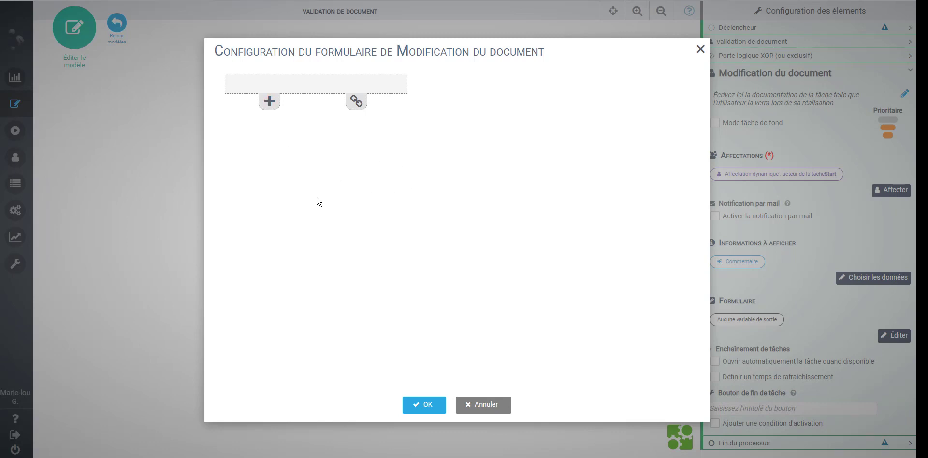
pyautogui.click(355, 107)
pyautogui.moveTo(399, 118)
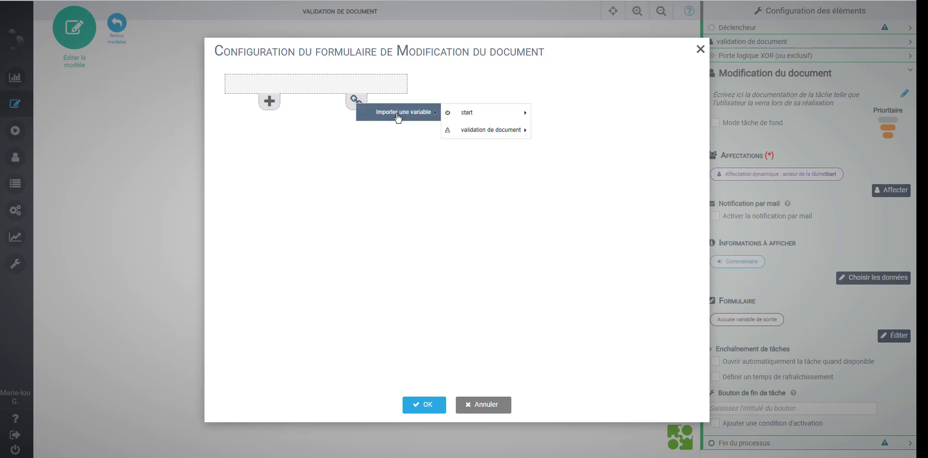
pyautogui.moveTo(466, 116)
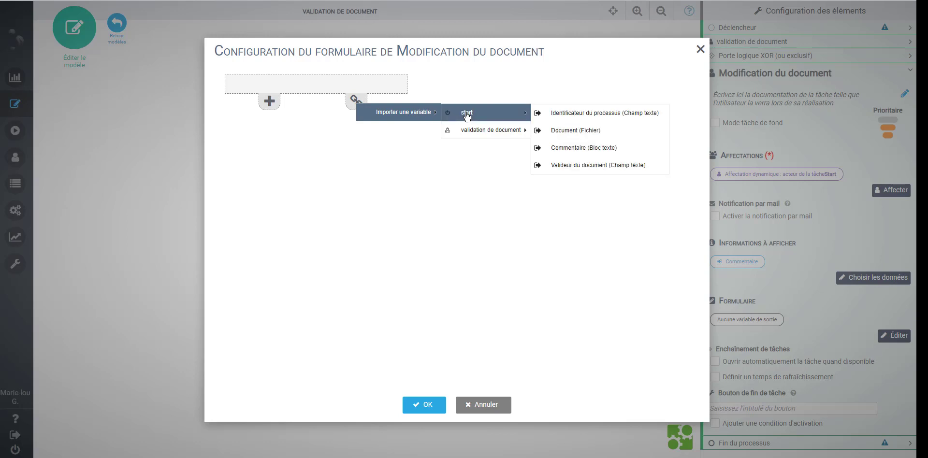
pyautogui.click(571, 137)
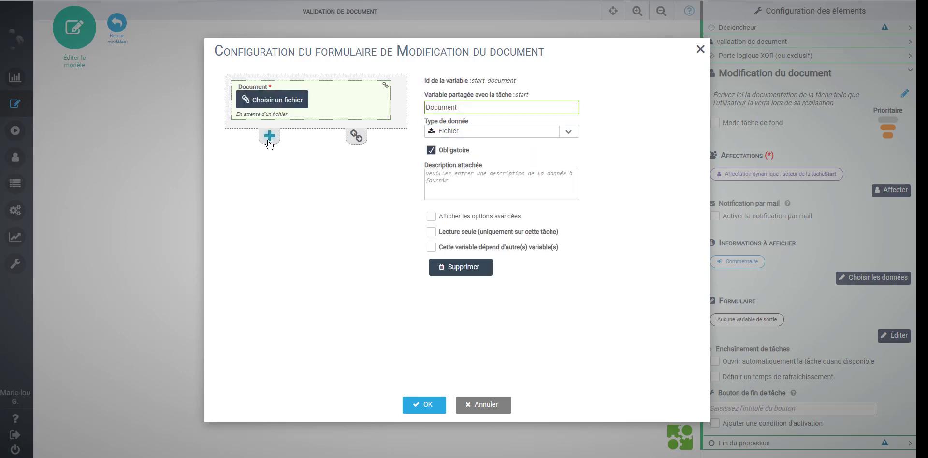
# Import the start task's Commentaire, place it below Document, and confirm the form
pyautogui.click(362, 137)
pyautogui.click(356, 137)
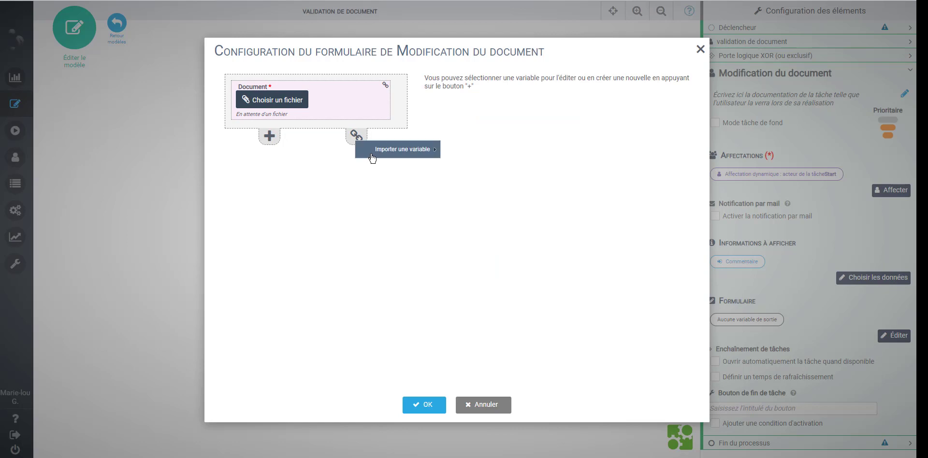
pyautogui.moveTo(374, 158)
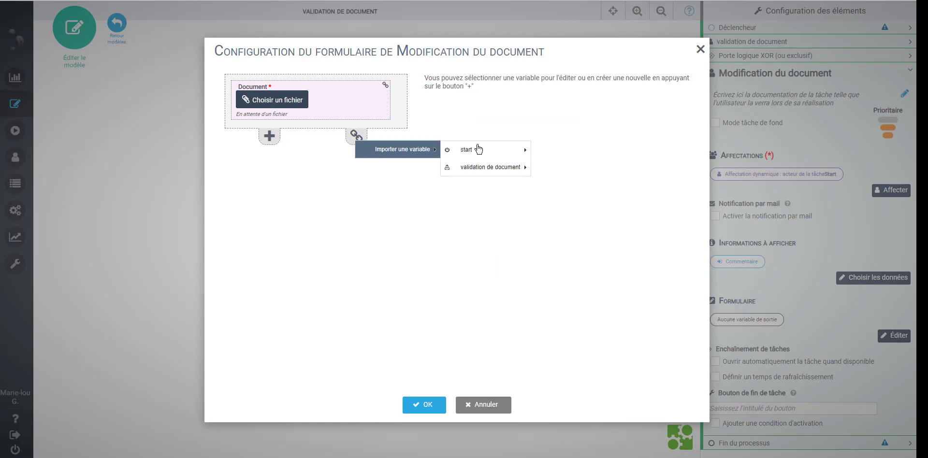
pyautogui.moveTo(491, 153)
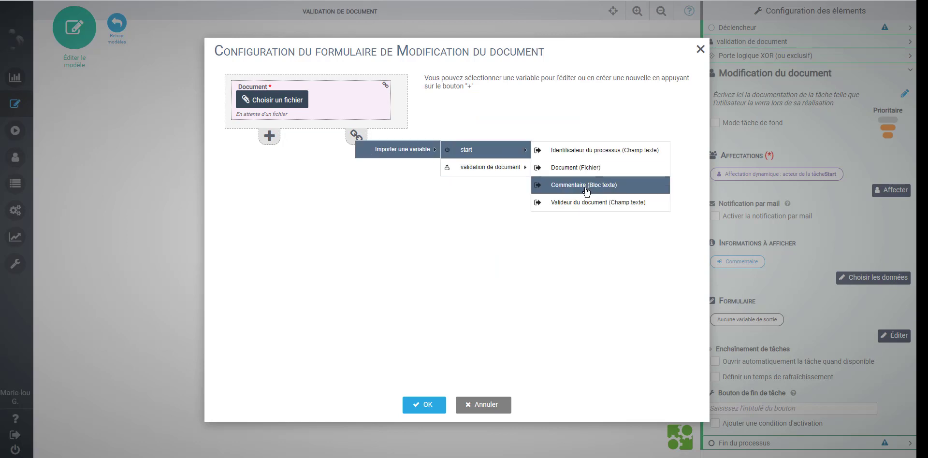
pyautogui.click(591, 184)
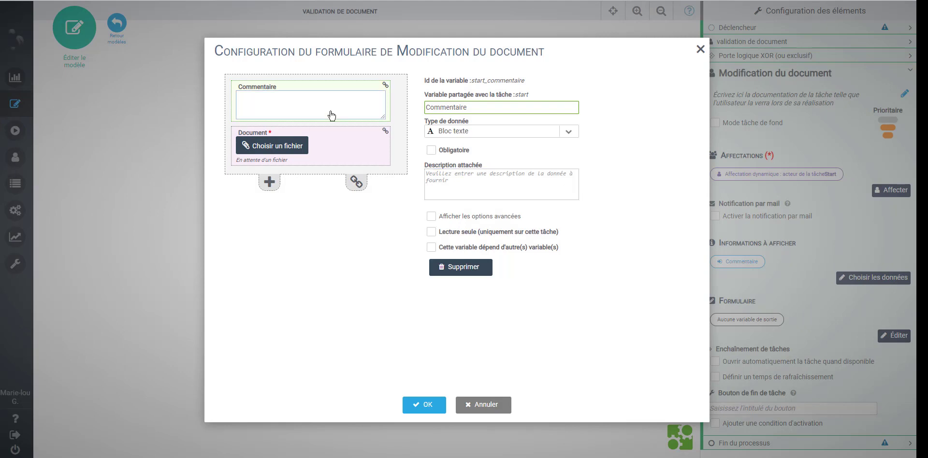
pyautogui.click(389, 102)
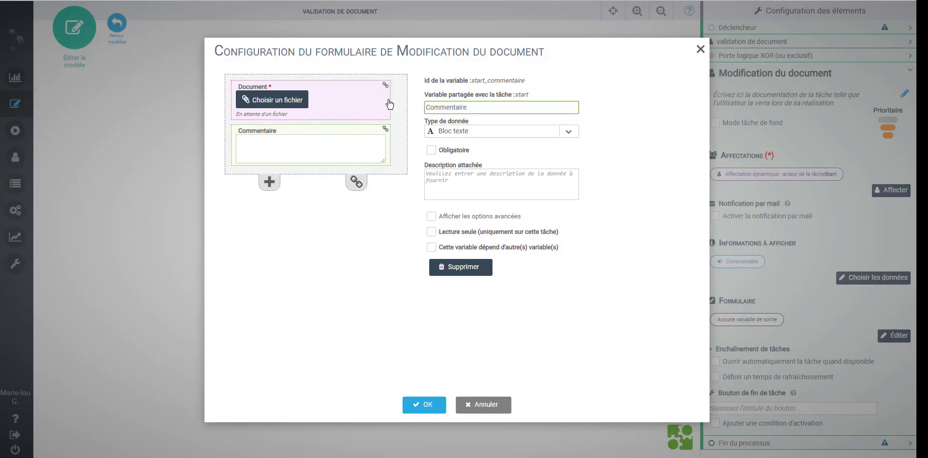
pyautogui.click(425, 409)
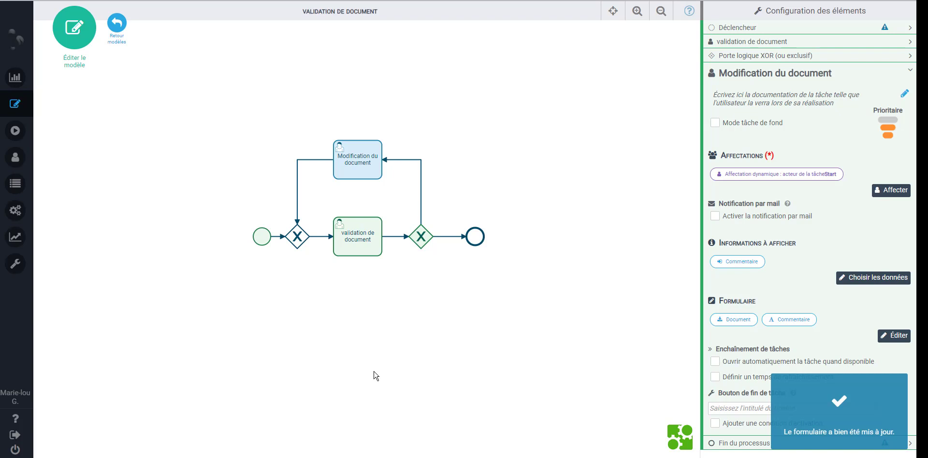
# Return to the models list and deploy validation de document as Version 1
pyautogui.click(399, 282)
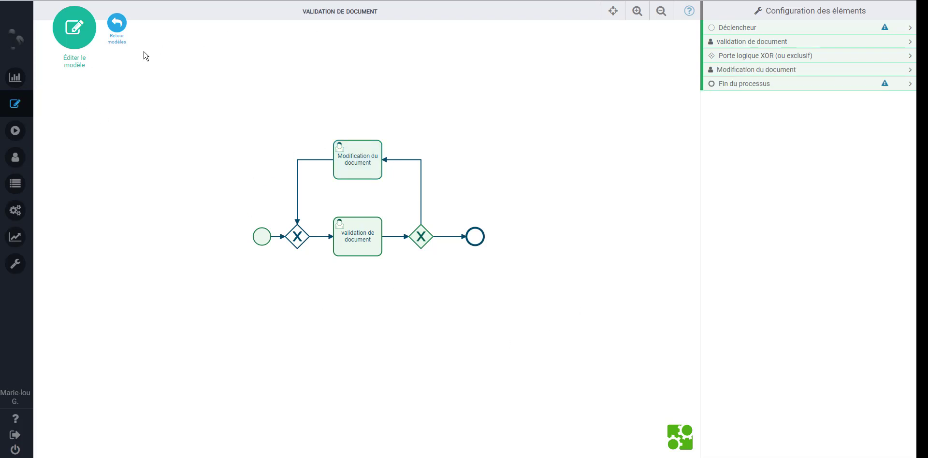
pyautogui.click(118, 25)
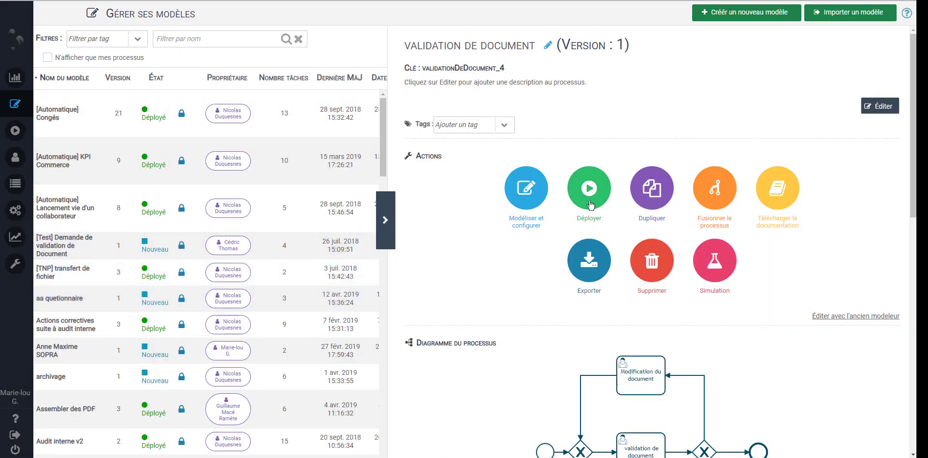
pyautogui.click(589, 206)
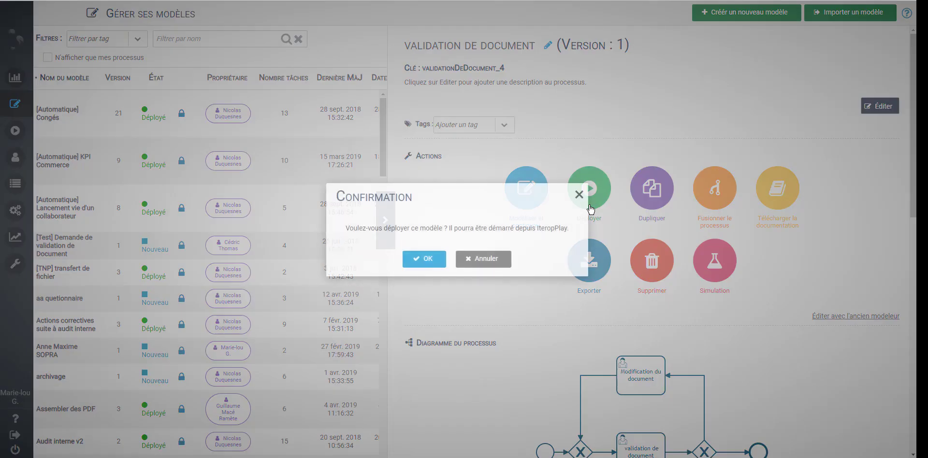
pyautogui.click(441, 264)
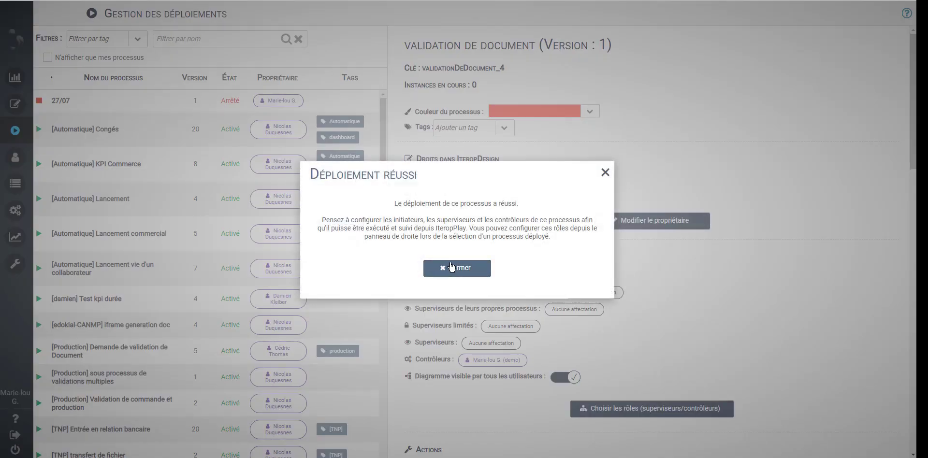
pyautogui.click(451, 268)
# In IteropPlay's Processus list, filter for 'validation' and preview the validation de document diagram
pyautogui.moveTo(36, 435)
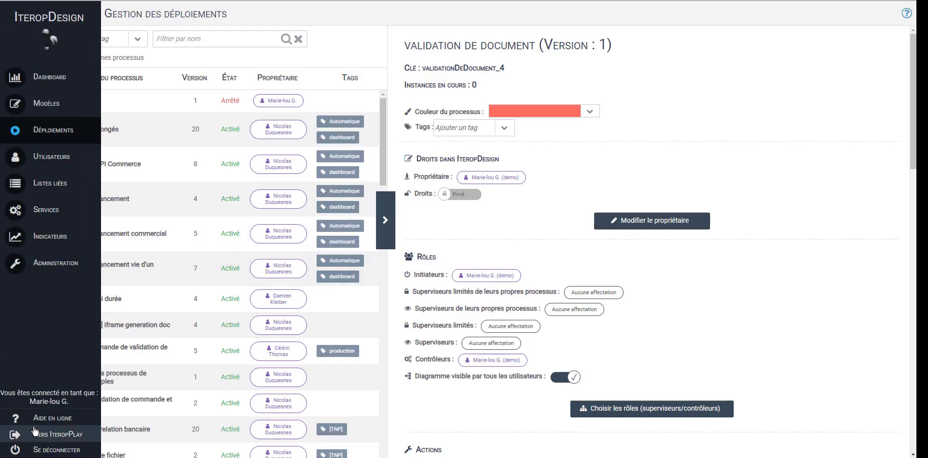
pyautogui.click(51, 439)
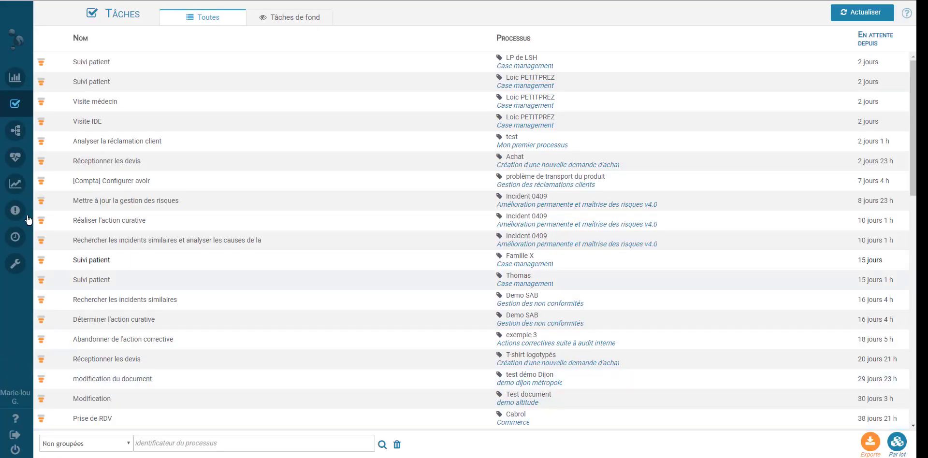
pyautogui.moveTo(24, 156)
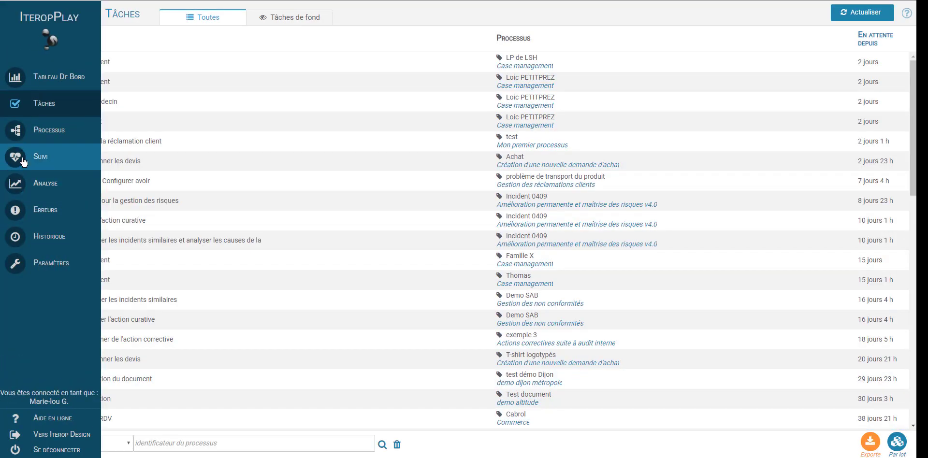
pyautogui.click(39, 129)
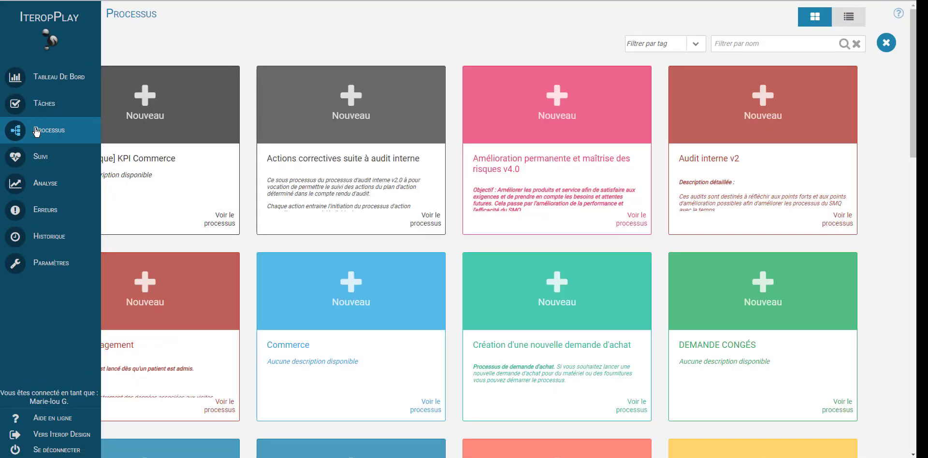
pyautogui.click(761, 39)
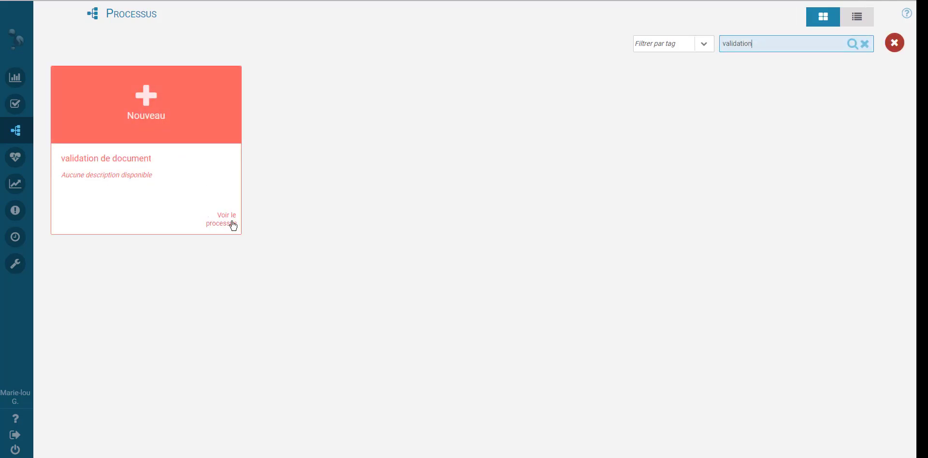
pyautogui.click(232, 225)
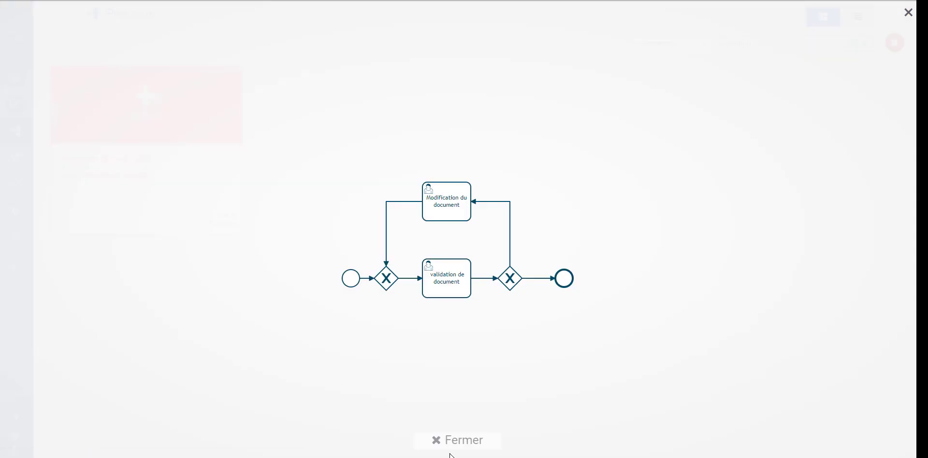
pyautogui.click(447, 439)
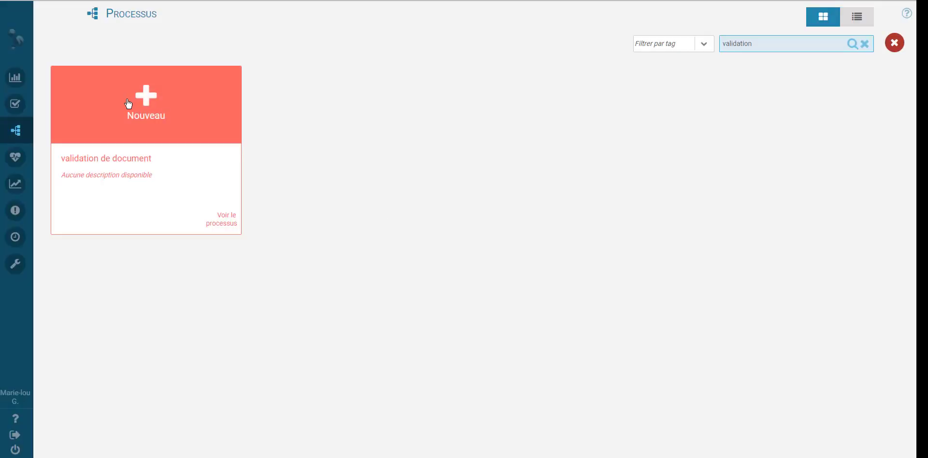
# Start a new validation de document process and attach Plan de formation v1.docx from Documents
pyautogui.click(146, 102)
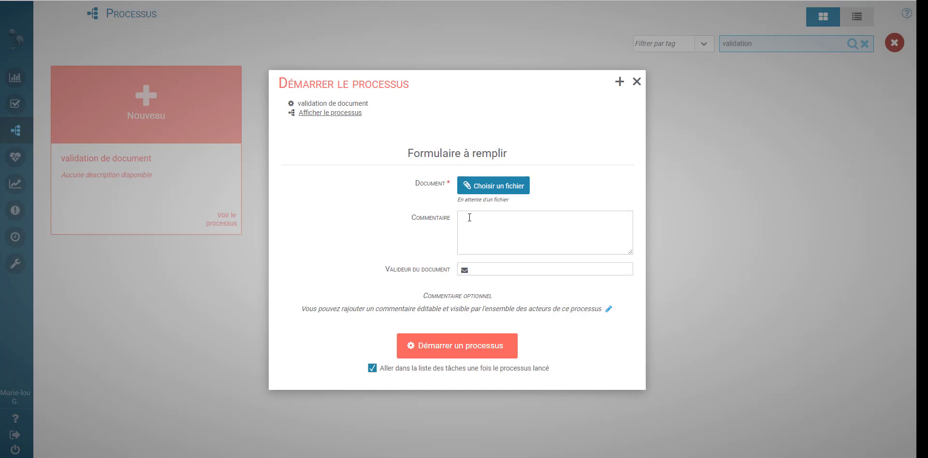
pyautogui.click(510, 178)
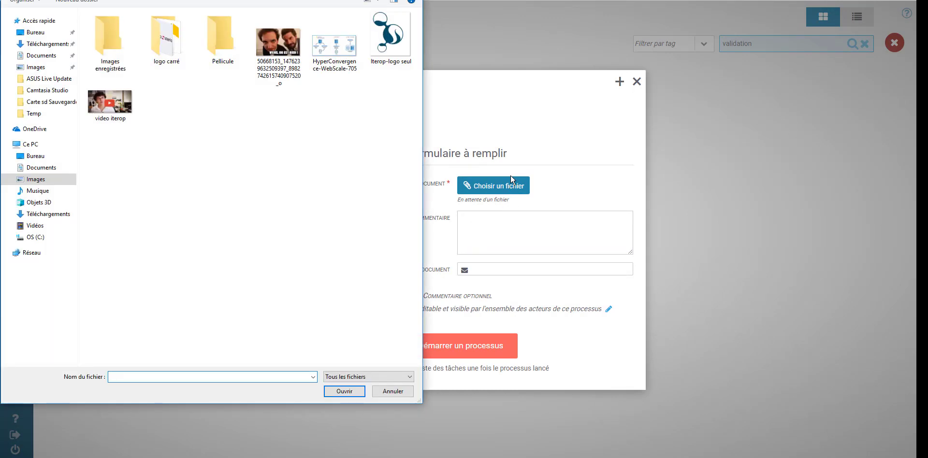
pyautogui.click(44, 56)
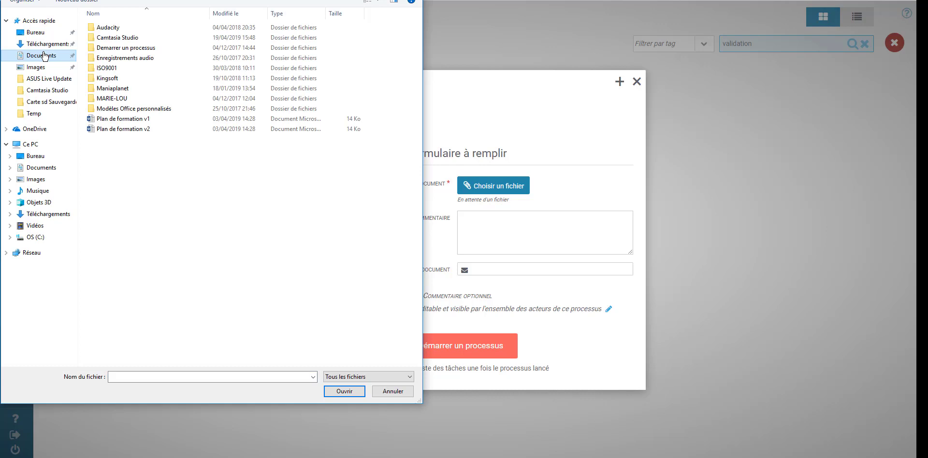
pyautogui.click(164, 119)
pyautogui.click(347, 396)
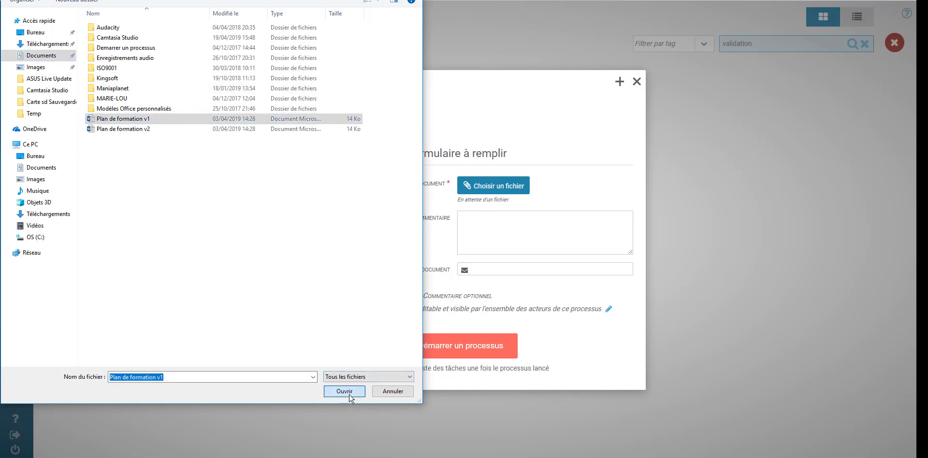
# Comment 'Plan de formation pour la semaine prochaine', enter the validator's e-mail, and launch the process
pyautogui.click(584, 241)
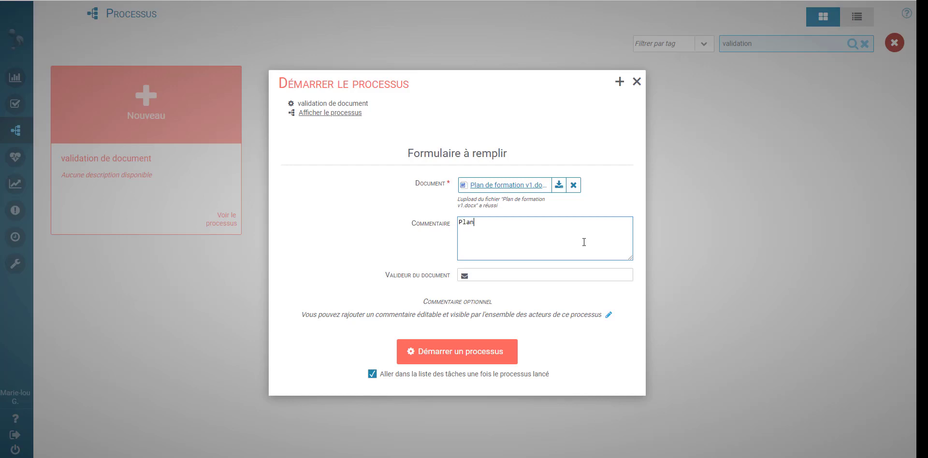
pyautogui.write('Plan de formation pour la semaine pr')
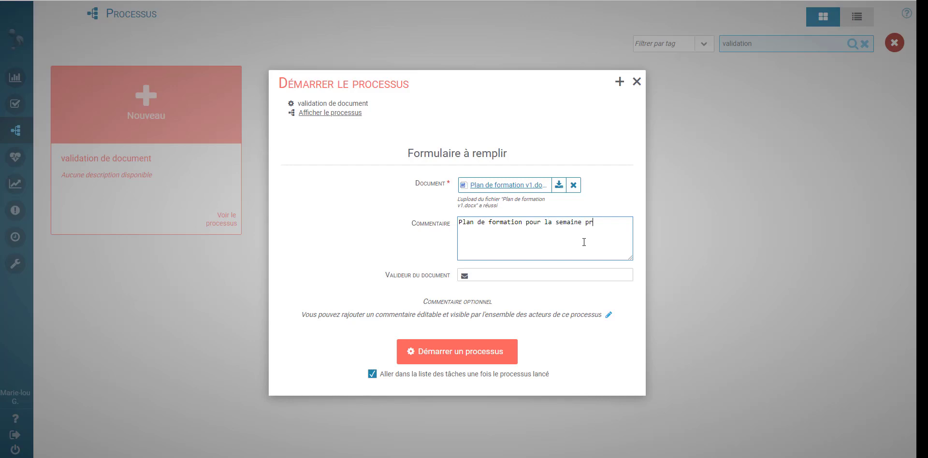
pyautogui.write('ochaine')
pyautogui.click(612, 275)
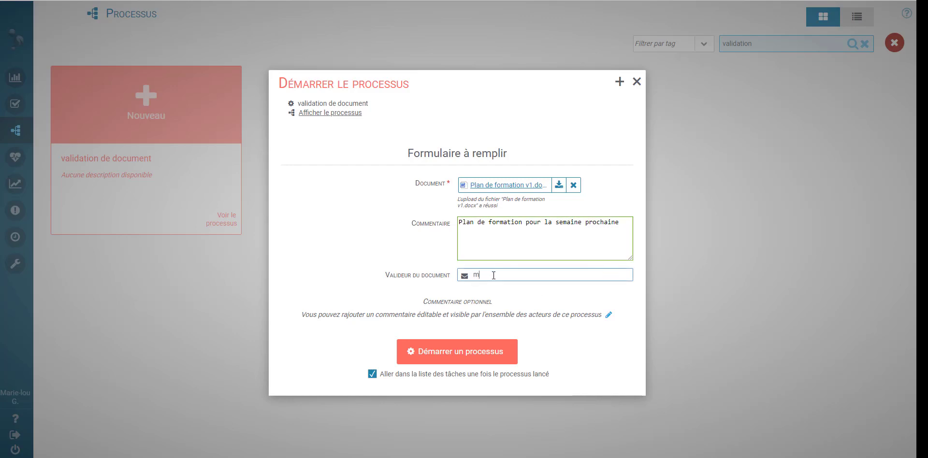
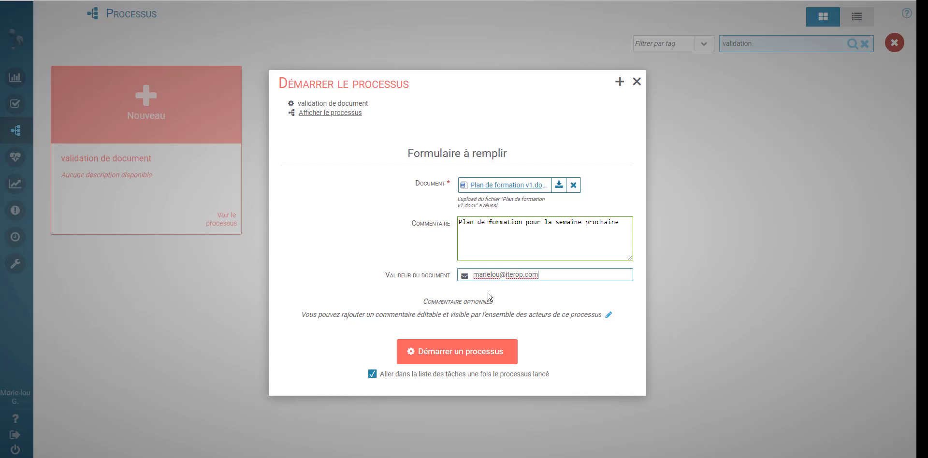
pyautogui.click(470, 354)
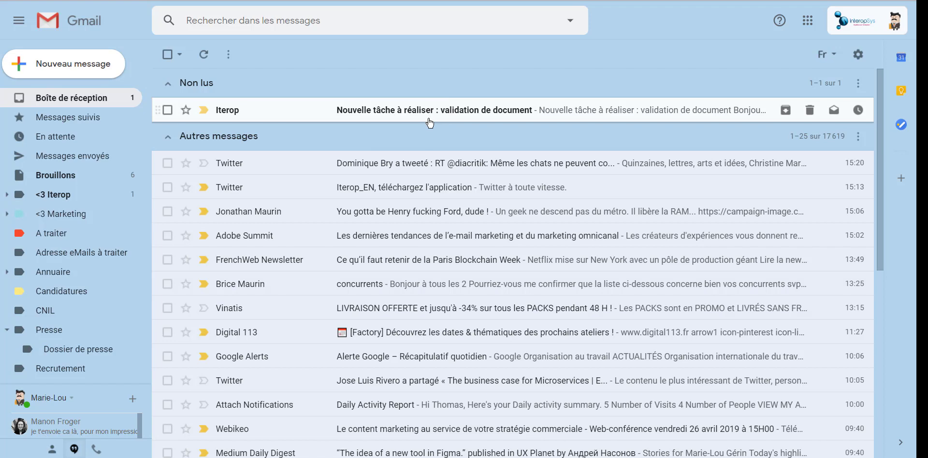
# Open the Iterop 'Nouvelle tâche à réaliser' email and follow its Réaliser la tâche link
pyautogui.click(514, 119)
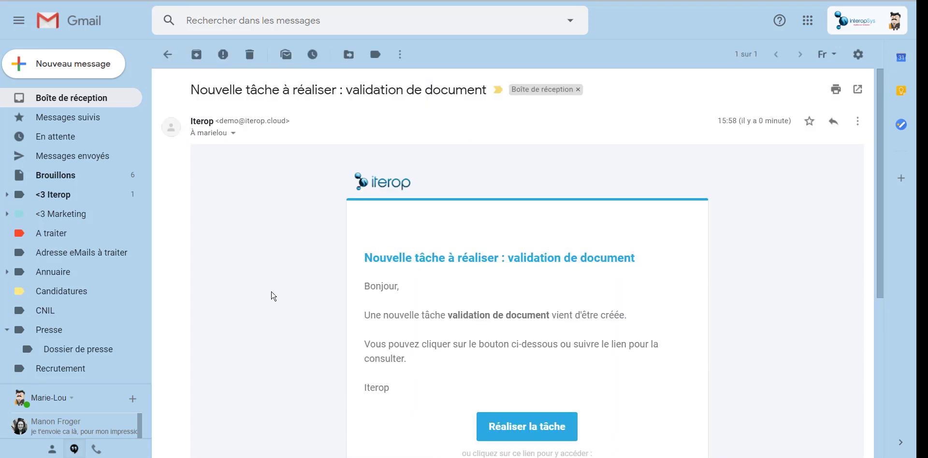
pyautogui.scroll(-3, 270, 296)
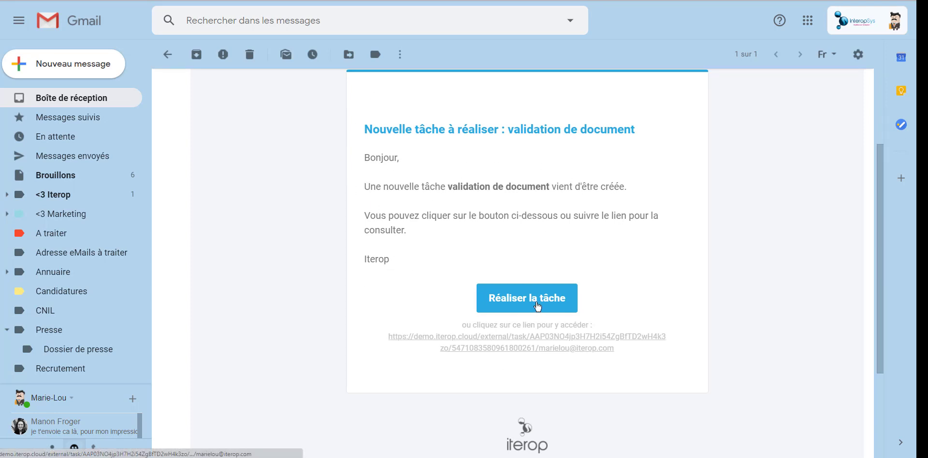
pyautogui.click(538, 301)
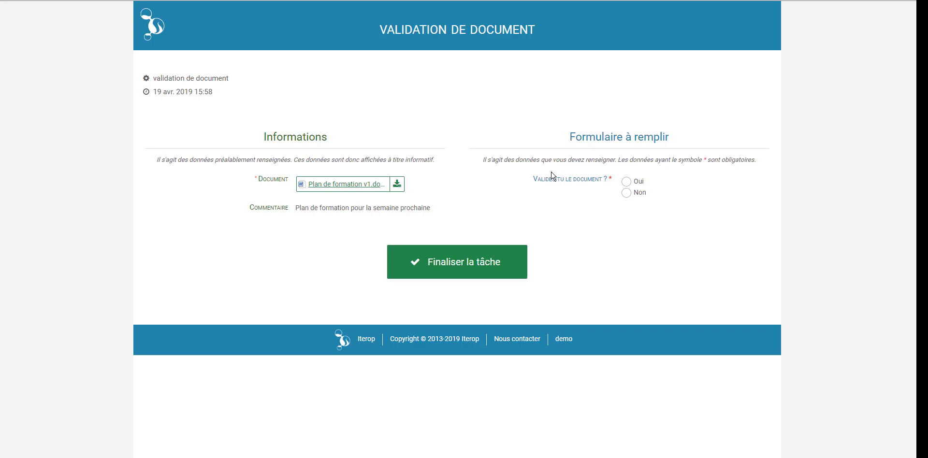
# Answer Non, comment that the introduction lacks information, finalize the task, and close the tab
pyautogui.click(626, 182)
pyautogui.click(625, 193)
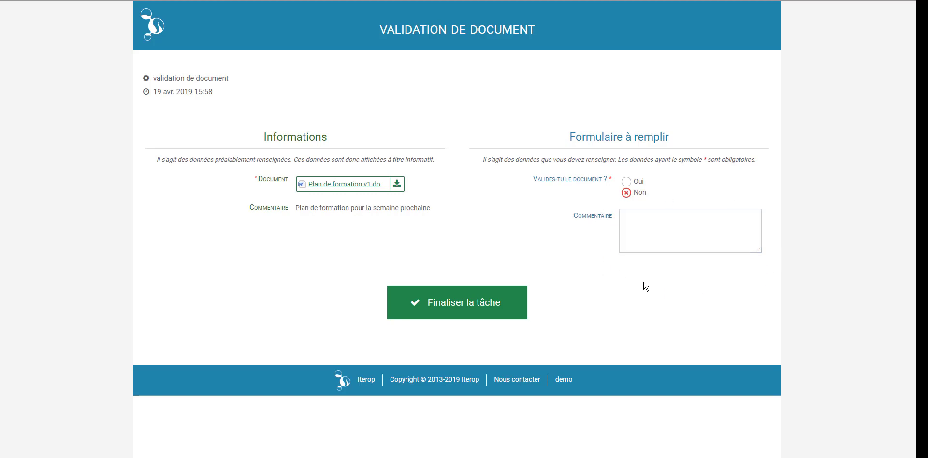
pyautogui.click(676, 228)
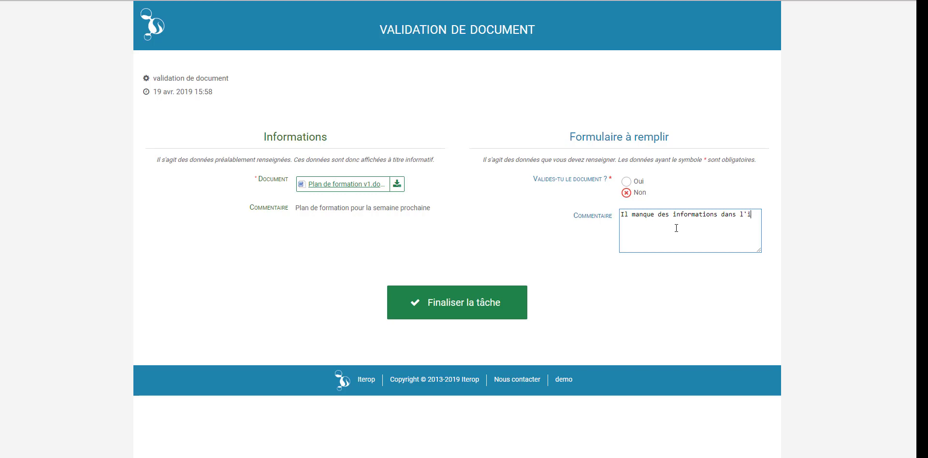
pyautogui.write('ntroduction')
pyautogui.click(464, 315)
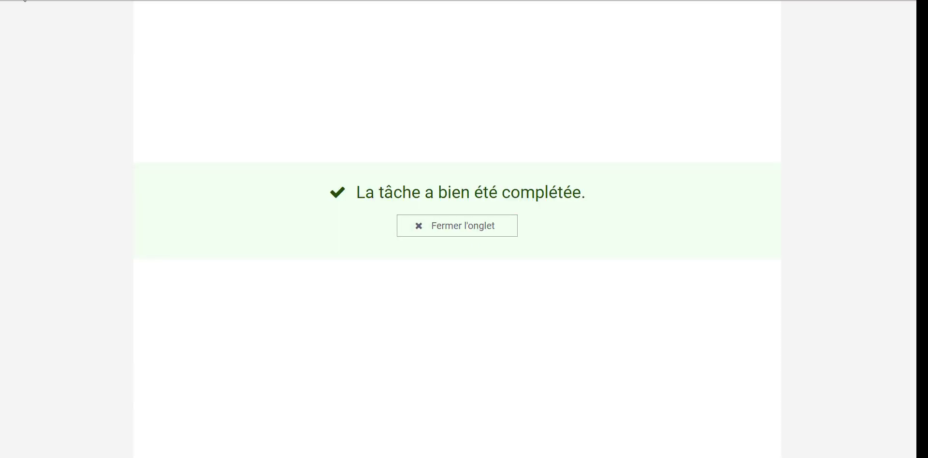
pyautogui.hotkey('ctrl', 'w')
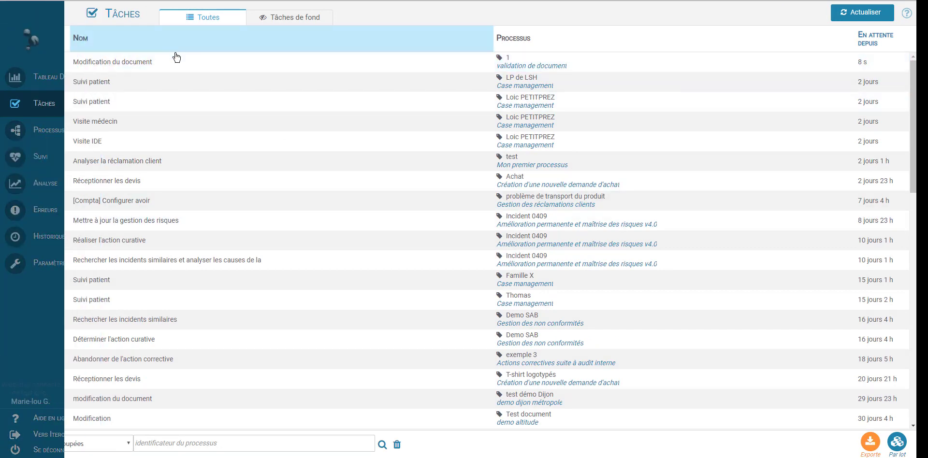
# In Modification du document, replace the v1 attachment with Plan de formation v2
pyautogui.click(179, 64)
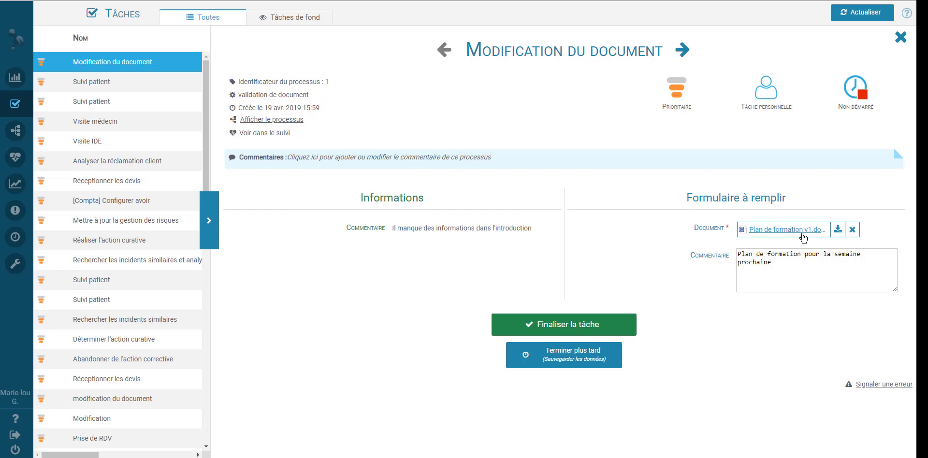
pyautogui.click(852, 229)
pyautogui.click(775, 231)
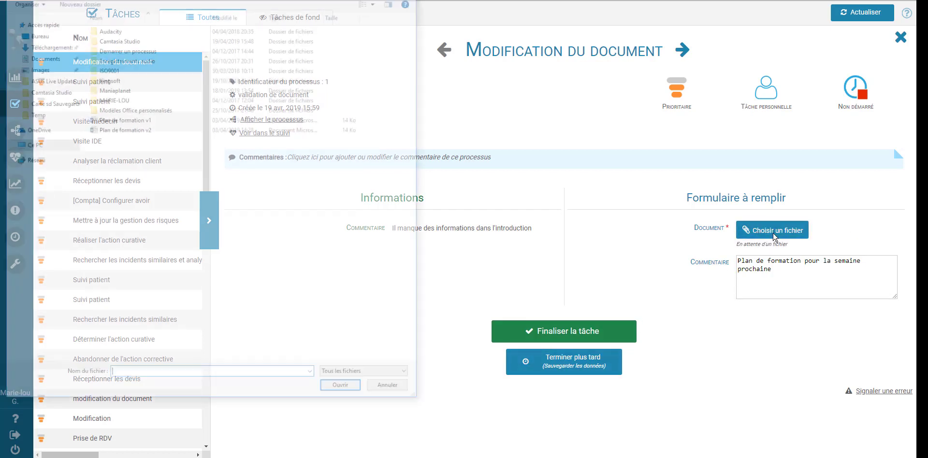
pyautogui.click(145, 128)
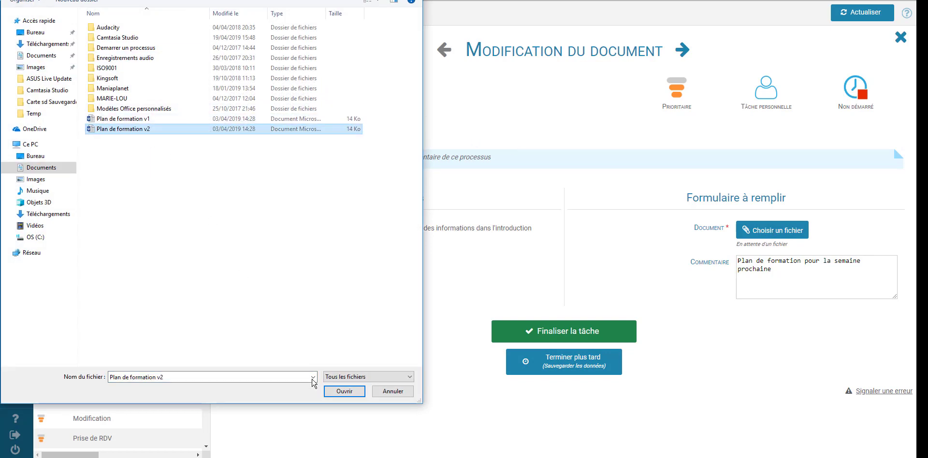
pyautogui.click(344, 391)
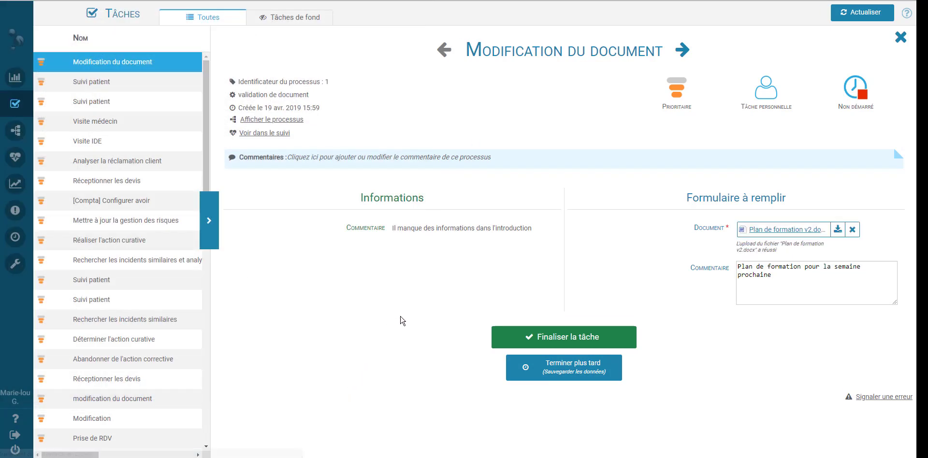
# Append '. Cette version devrait être mieux' to the comment and finalize the task
pyautogui.click(781, 275)
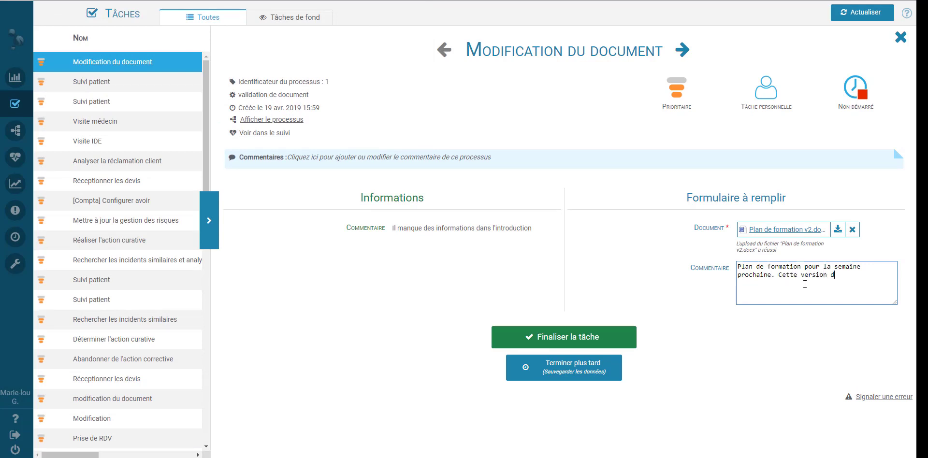
pyautogui.write('. Cette version devrait être mieux')
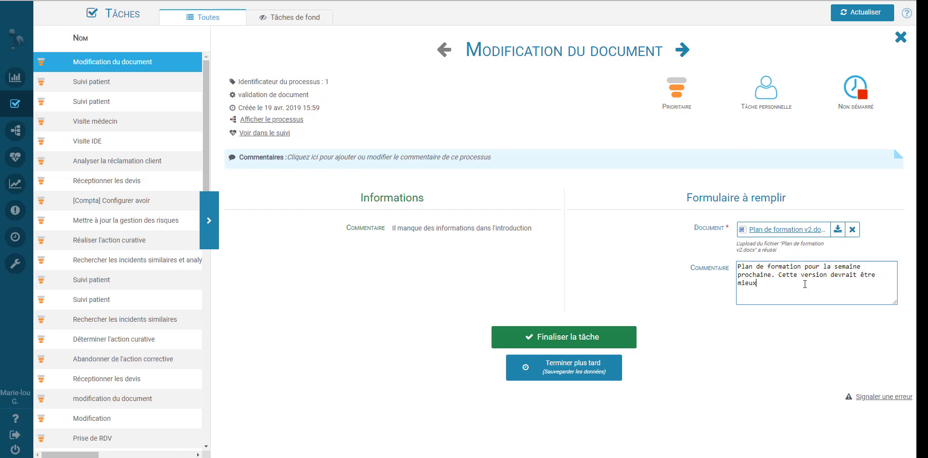
pyautogui.click(578, 341)
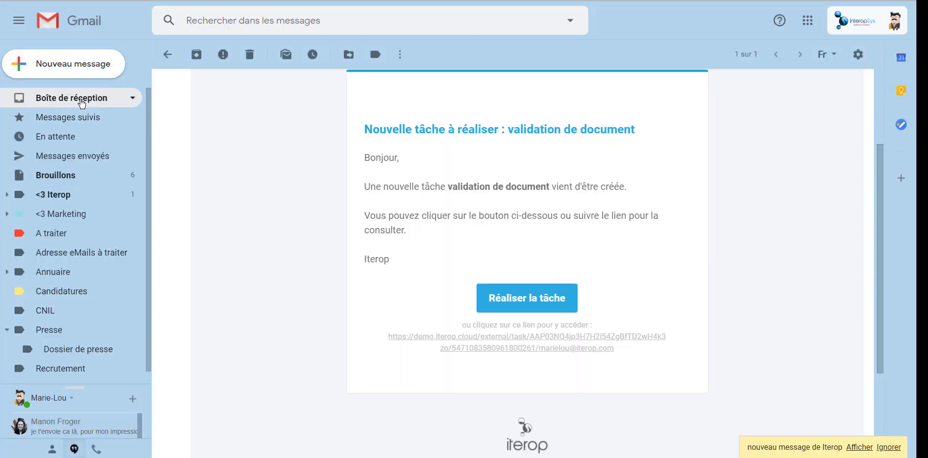
# Open the newer validation de document email from the inbox and follow its task link
pyautogui.click(82, 103)
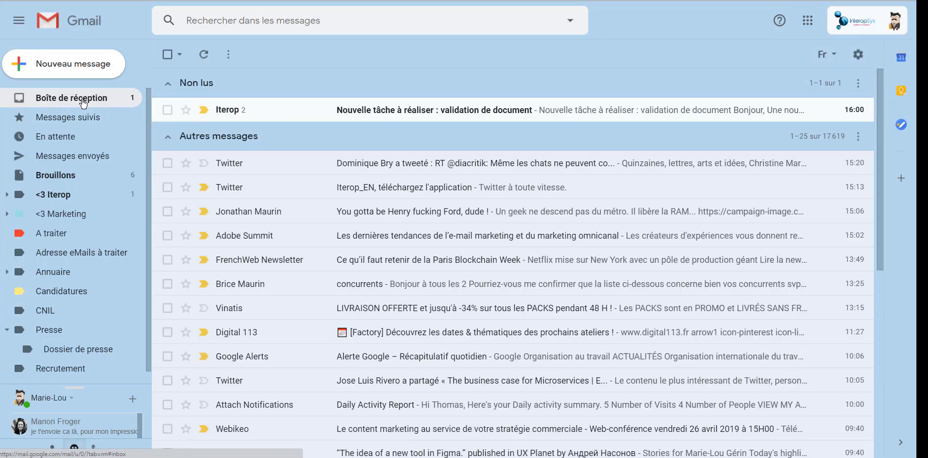
pyautogui.click(393, 110)
pyautogui.scroll(-5, 461, 286)
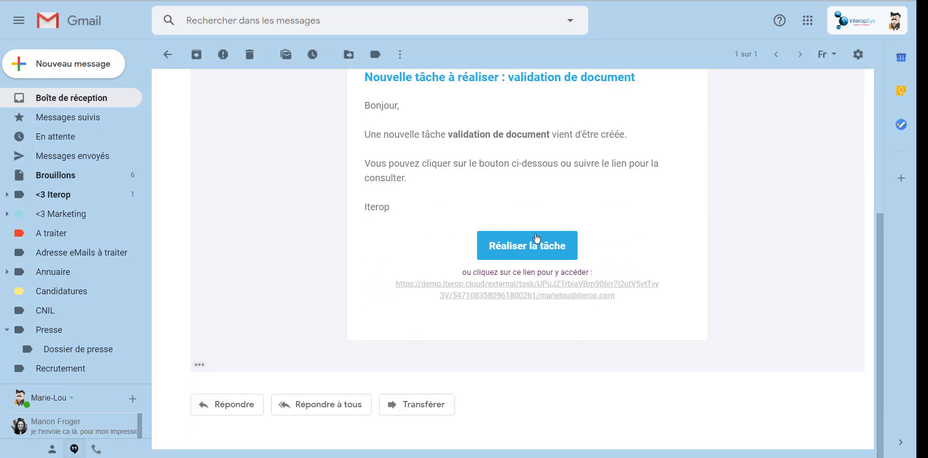
pyautogui.click(547, 247)
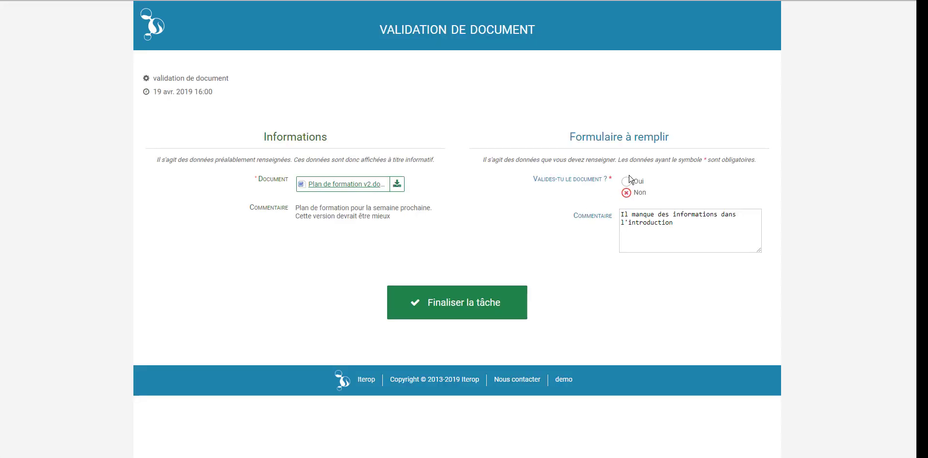
# Answer Oui to approve the revised training plan and finalise the validation task
pyautogui.click(627, 182)
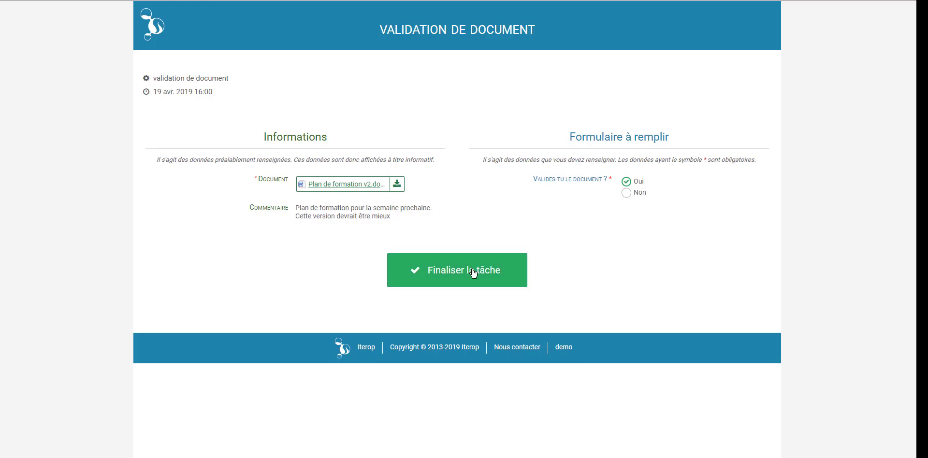
pyautogui.click(473, 274)
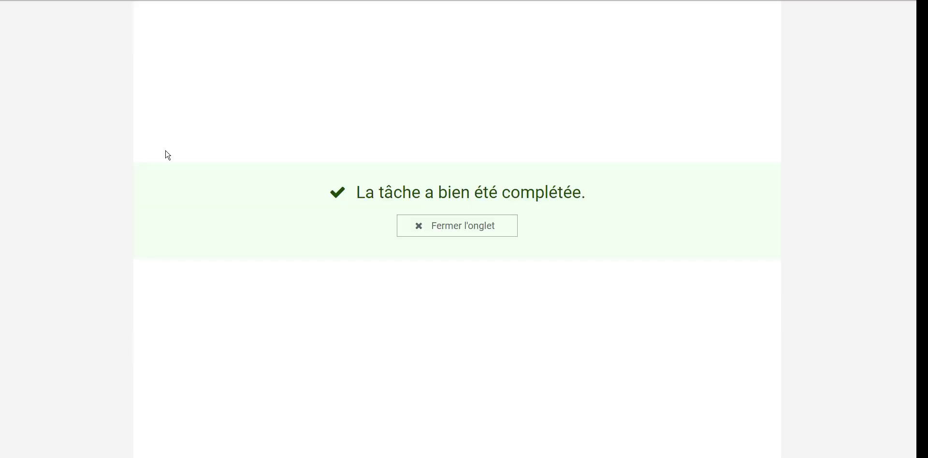
pyautogui.hotkey('ctrl', 'shift', 'Tab')
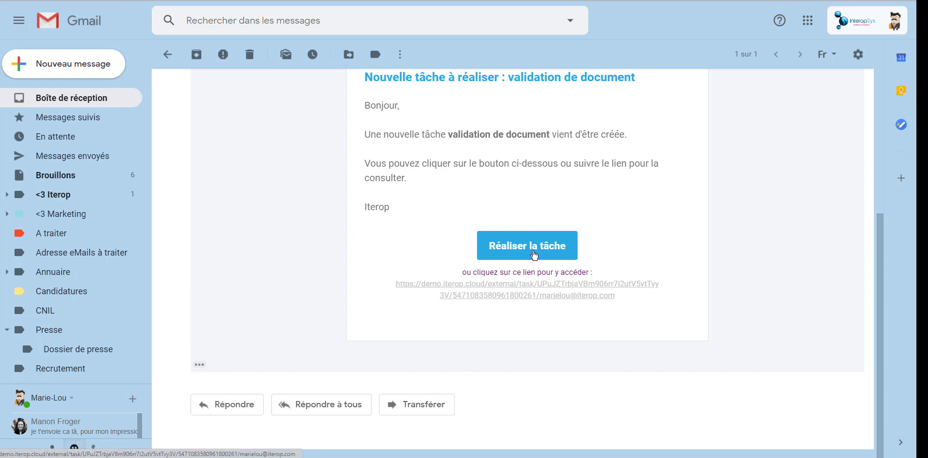
# Recheck the email's task link, which now reports the task no longer exists
pyautogui.click(534, 255)
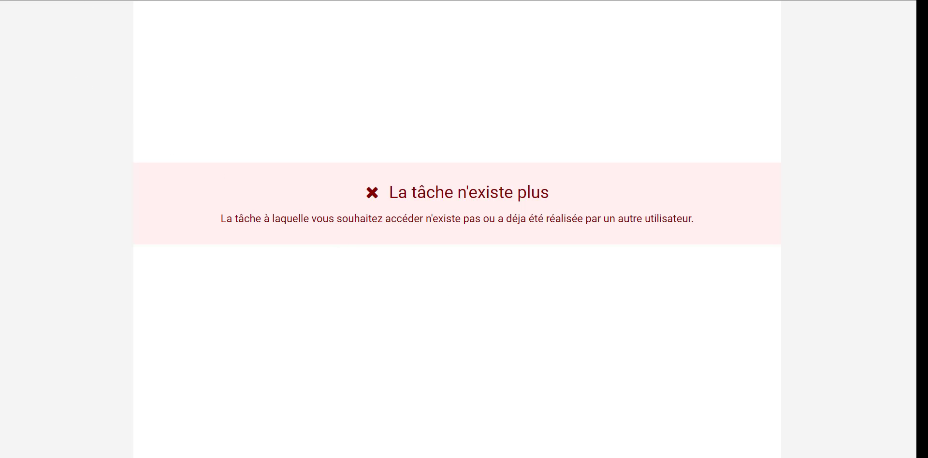
pyautogui.hotkey('ctrl', 'w')
pyautogui.moveTo(14, 183)
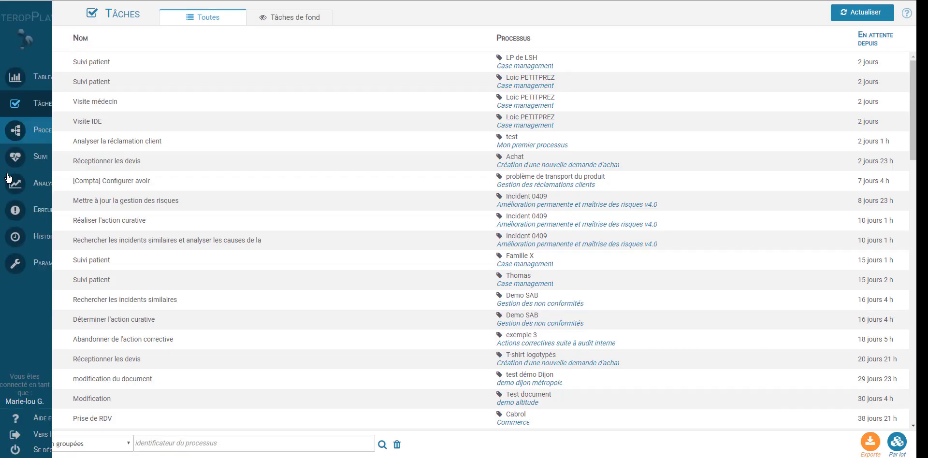
pyautogui.click(38, 157)
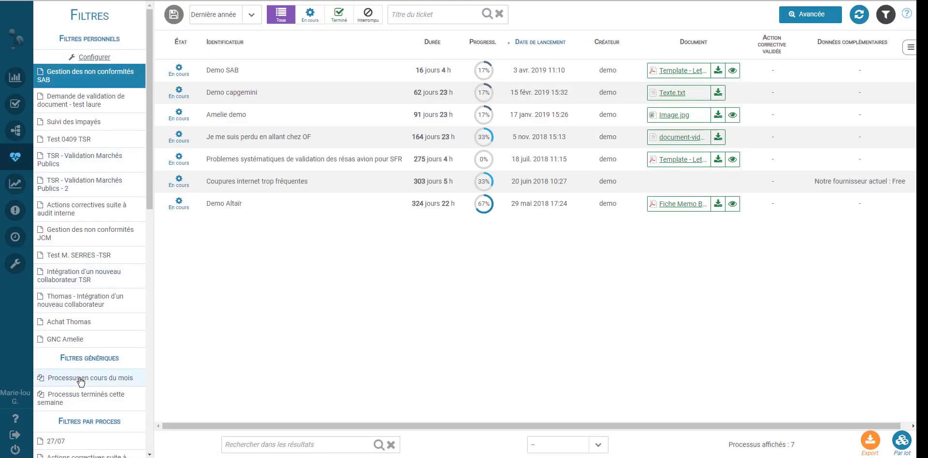
# List this month's processes including Terminé ones and open finished process 1's record
pyautogui.click(81, 378)
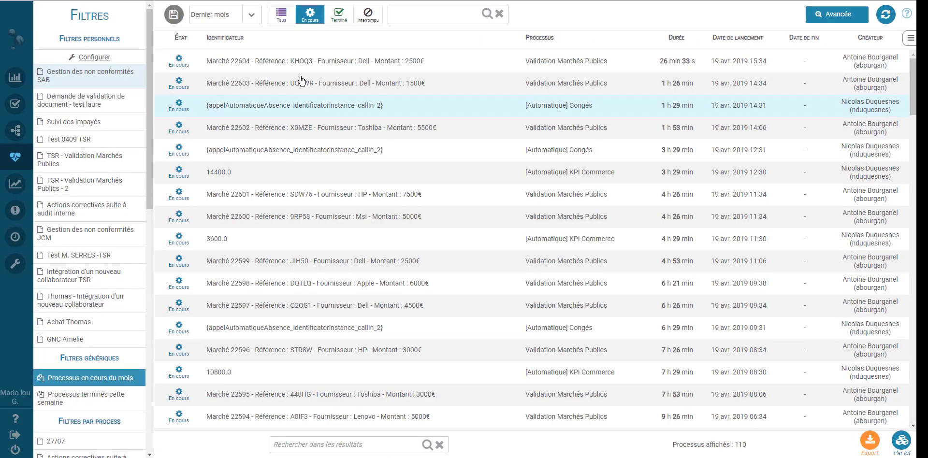
pyautogui.click(339, 17)
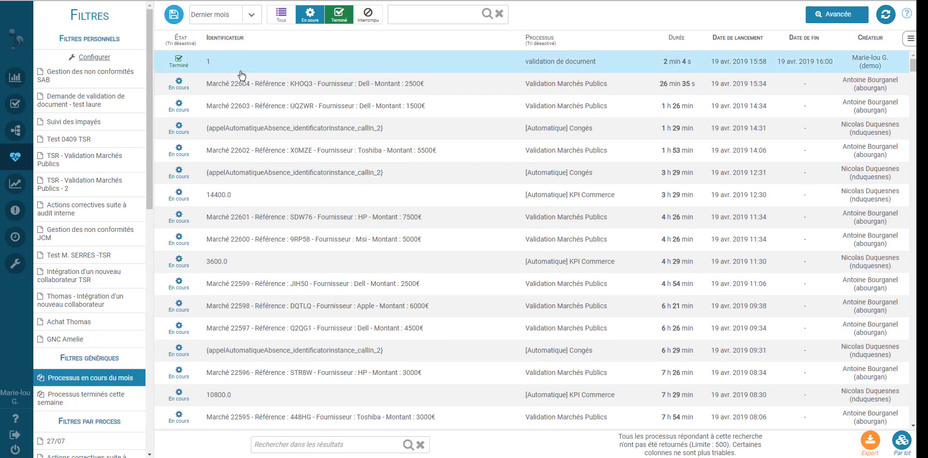
pyautogui.click(595, 69)
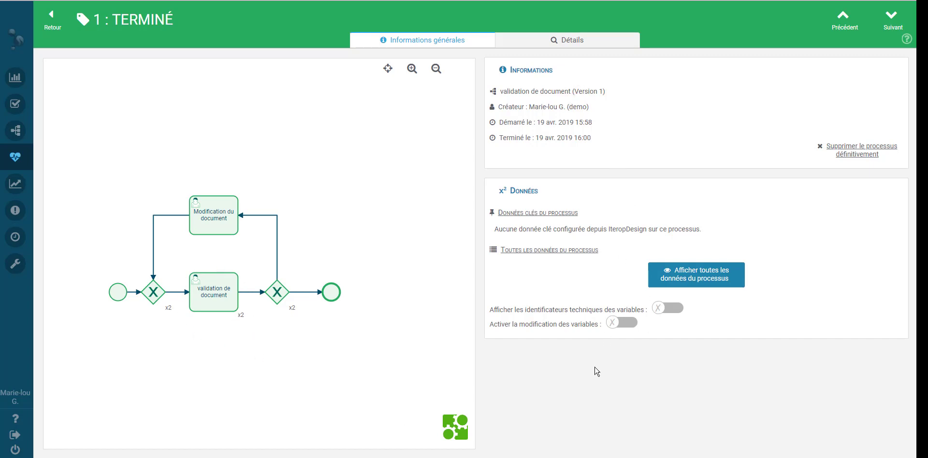
# On the Détails tab, view the first validation, revision and final Oui validation tasks in turn
pyautogui.click(618, 43)
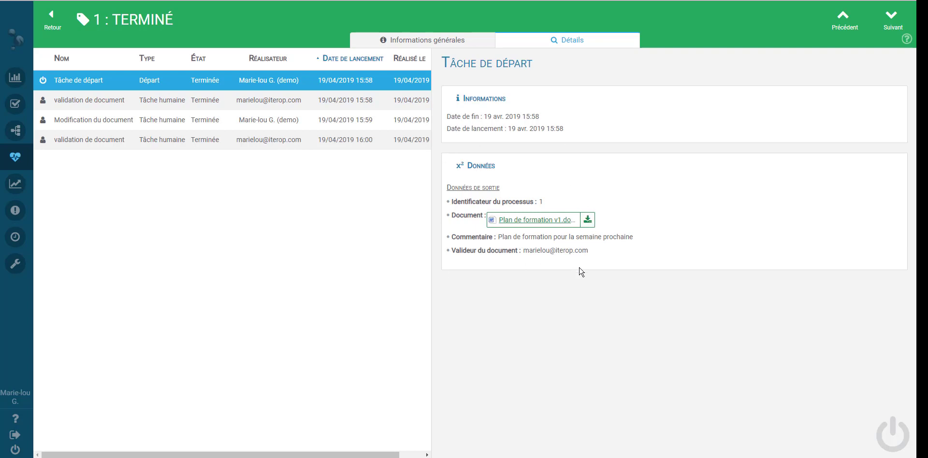
pyautogui.click(186, 103)
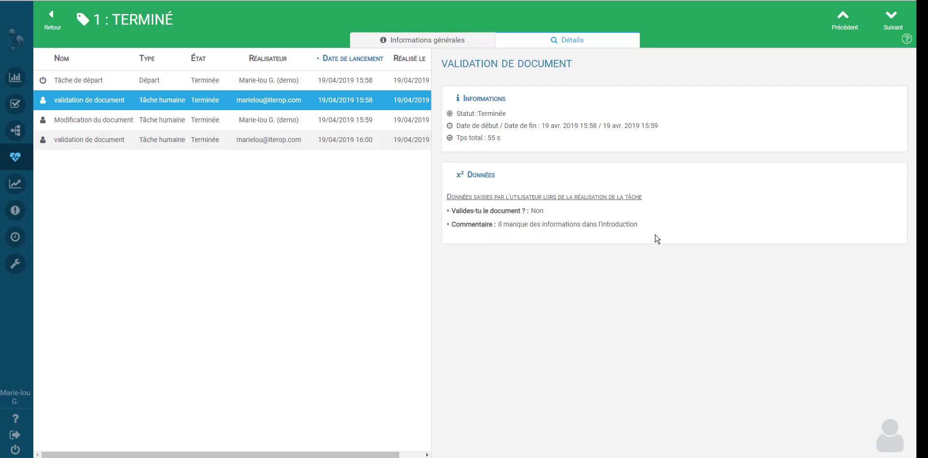
pyautogui.click(176, 119)
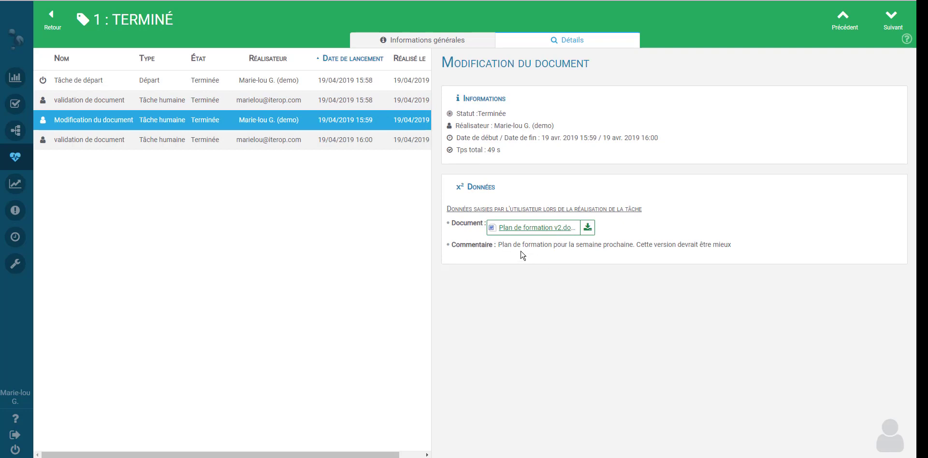
pyautogui.click(205, 144)
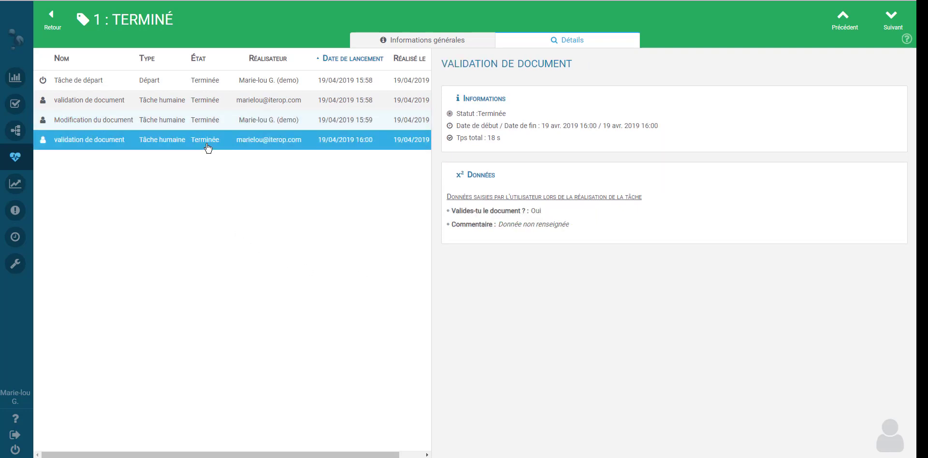